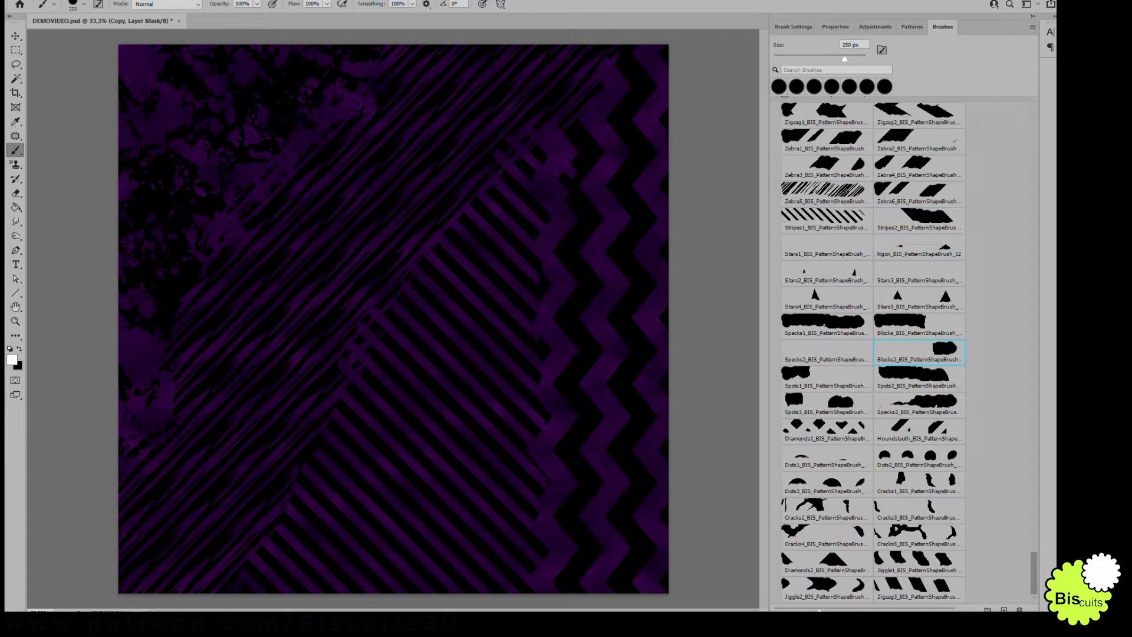
Paint small magenta blocks diagonally from the upper left to the lower centre with the Blocks2 brush and set its texture scale to 318%.
mouse_move(338, 144)
left_mouse_down()
mouse_move(334, 75)
mouse_move(237, 438)
mouse_move(358, 508)
mouse_move(500, 564)
mouse_move(506, 604)
left_mouse_up()
left_click(793, 27)
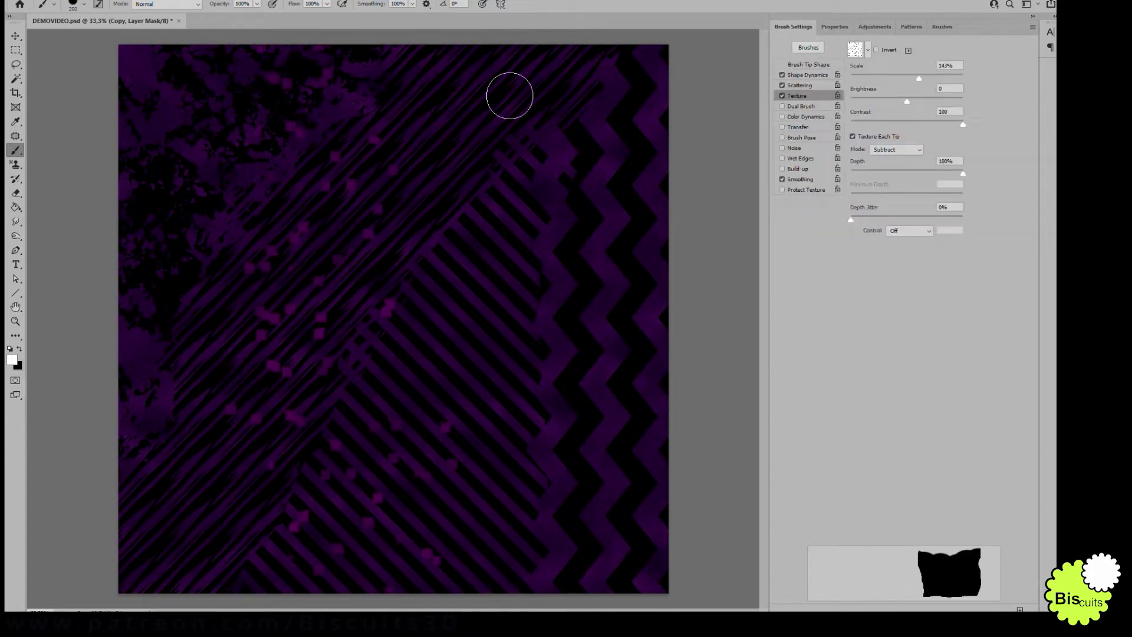
mouse_move(404, 77)
left_mouse_down()
mouse_move(469, 202)
mouse_move(507, 585)
left_mouse_up()
left_click_drag(918, 79, 942, 78)
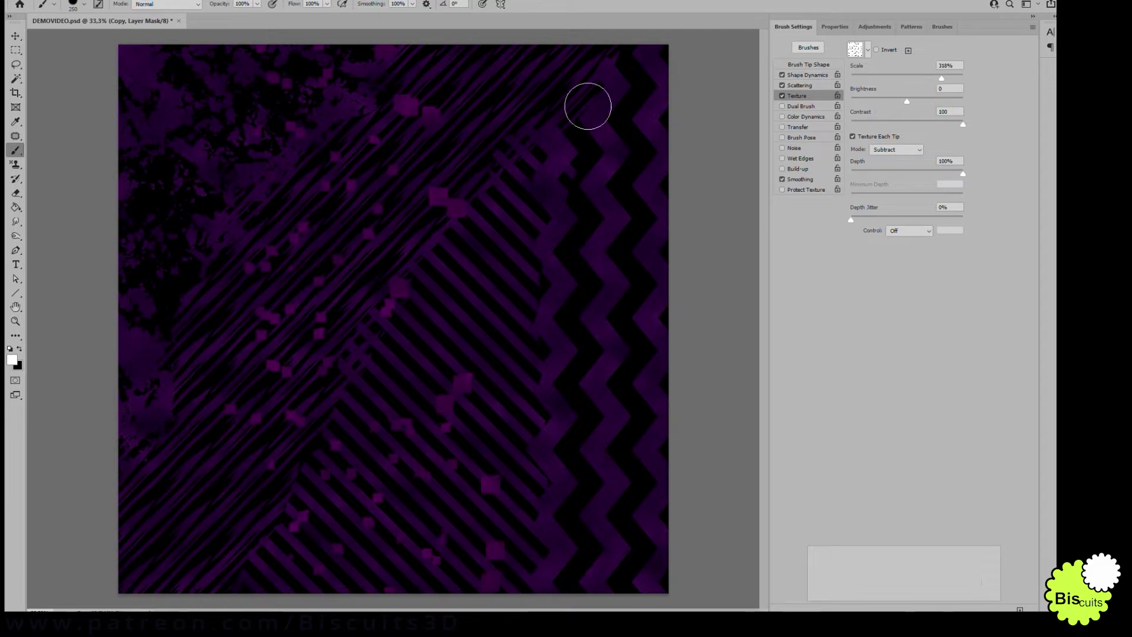
Enlarge the Blocks2 brush to 600 px and paint larger magenta blocks in the lower-right part of the artwork.
key("bracketright")
key("bracketright")
key("bracketright")
left_click(582, 508)
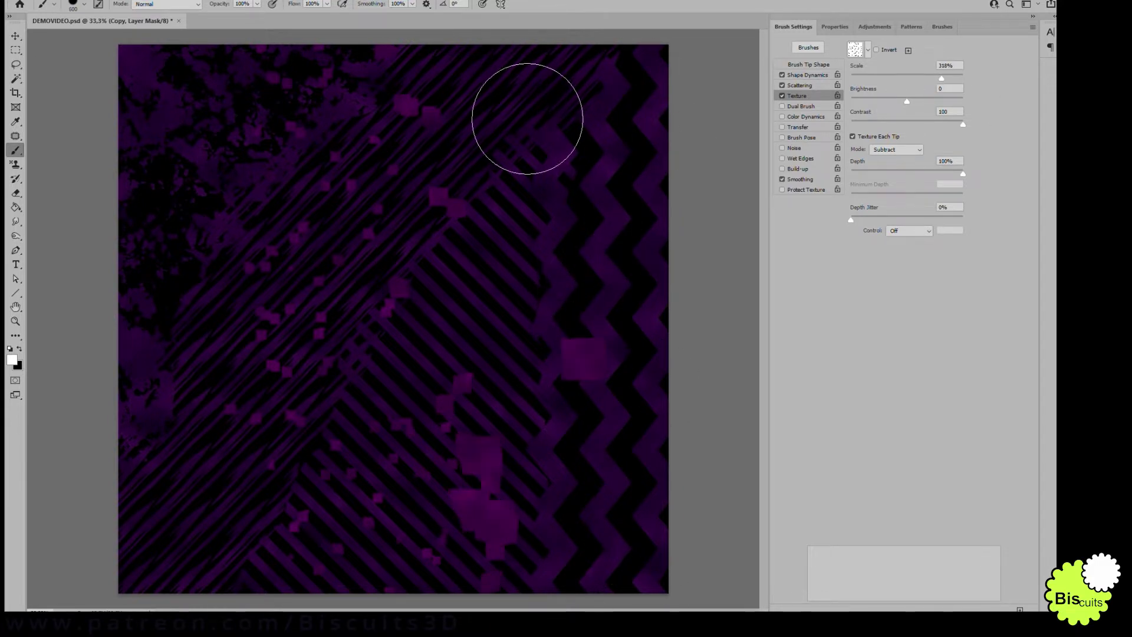
Paint a grid of purple polygon dots in the upper-right and lower-left areas of the artwork with the Ngon brush.
left_click(942, 27)
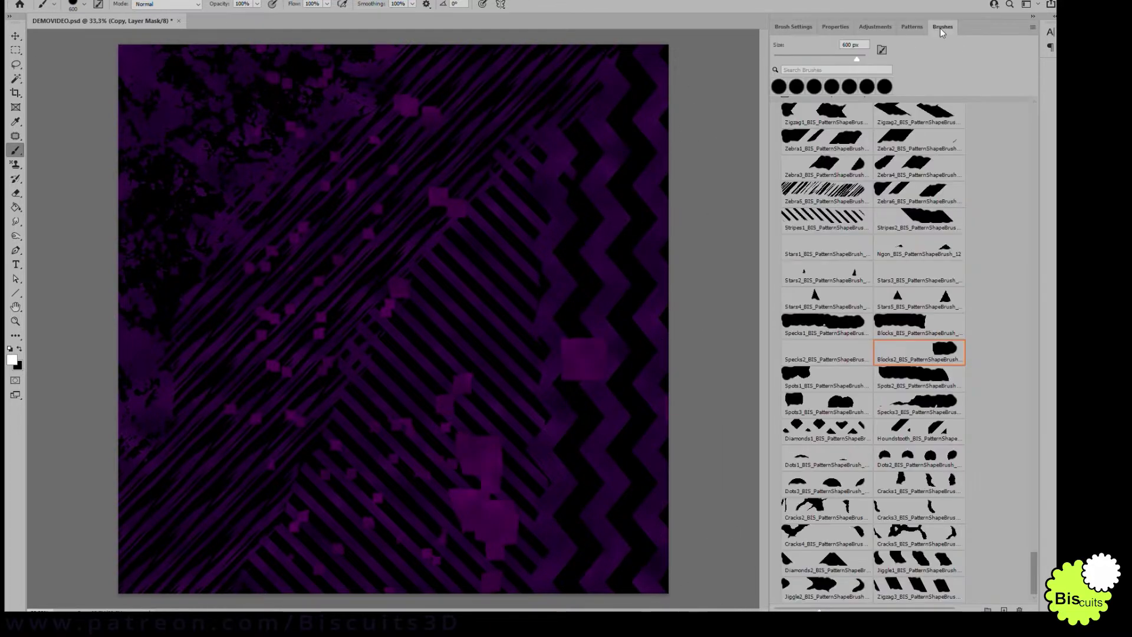
left_click(915, 246)
left_click_drag(613, 240, 621, 306)
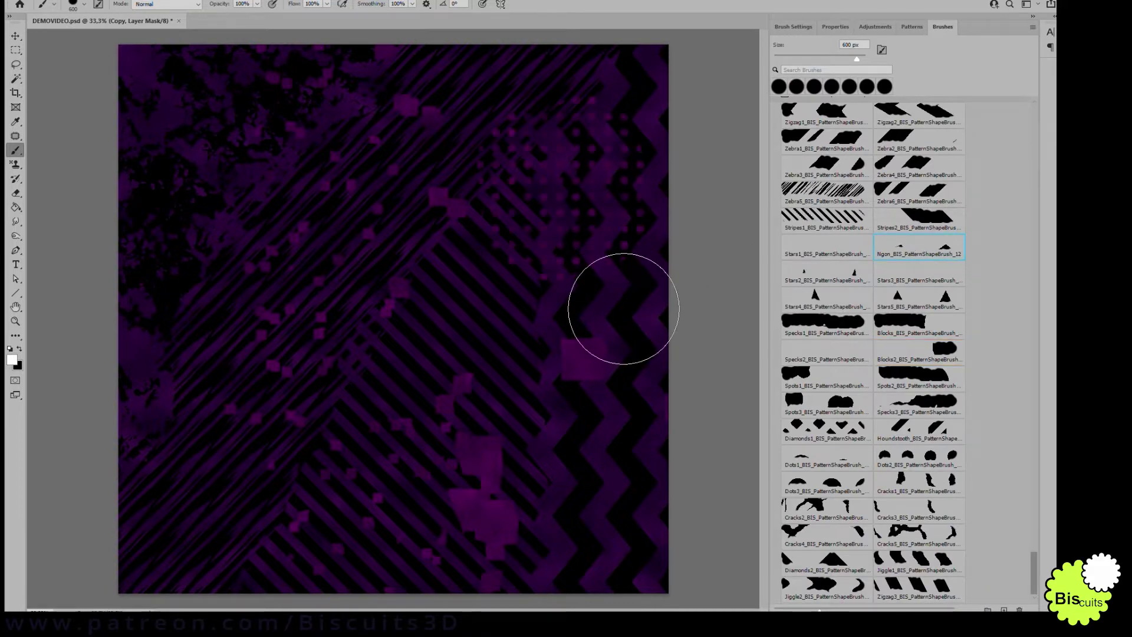
mouse_move(187, 523)
left_mouse_down()
mouse_move(183, 562)
mouse_move(227, 583)
left_mouse_up()
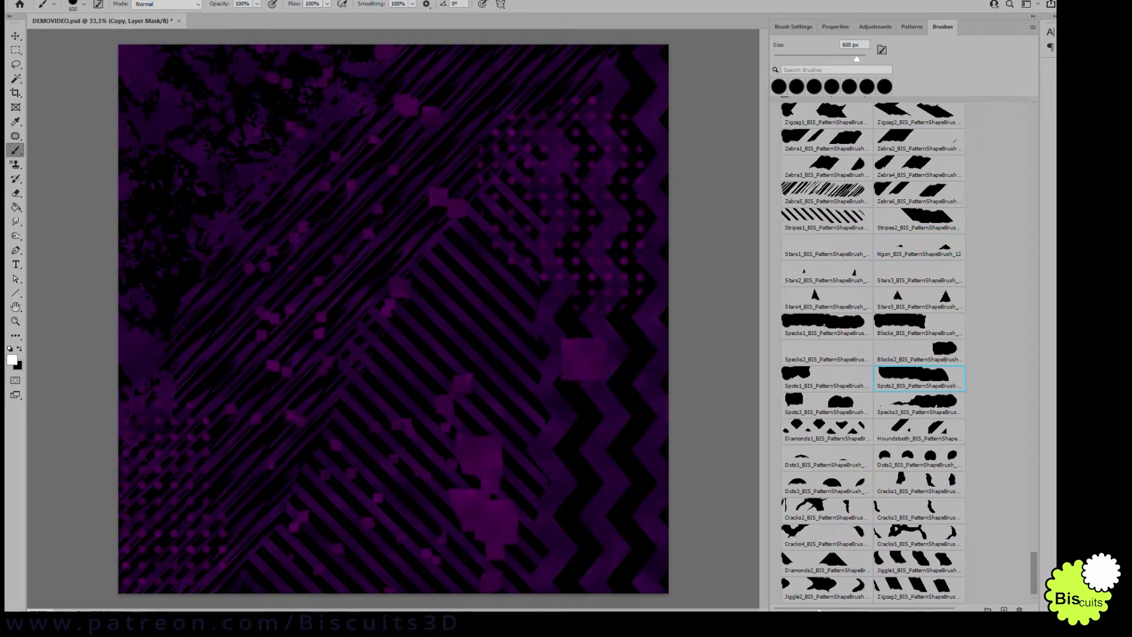
Paint teal organic spots around the upper-right and lower-left corners with the Spots2 brush at 600 px.
mouse_move(698, 207)
left_mouse_down()
mouse_move(702, 101)
mouse_move(733, 291)
left_mouse_up()
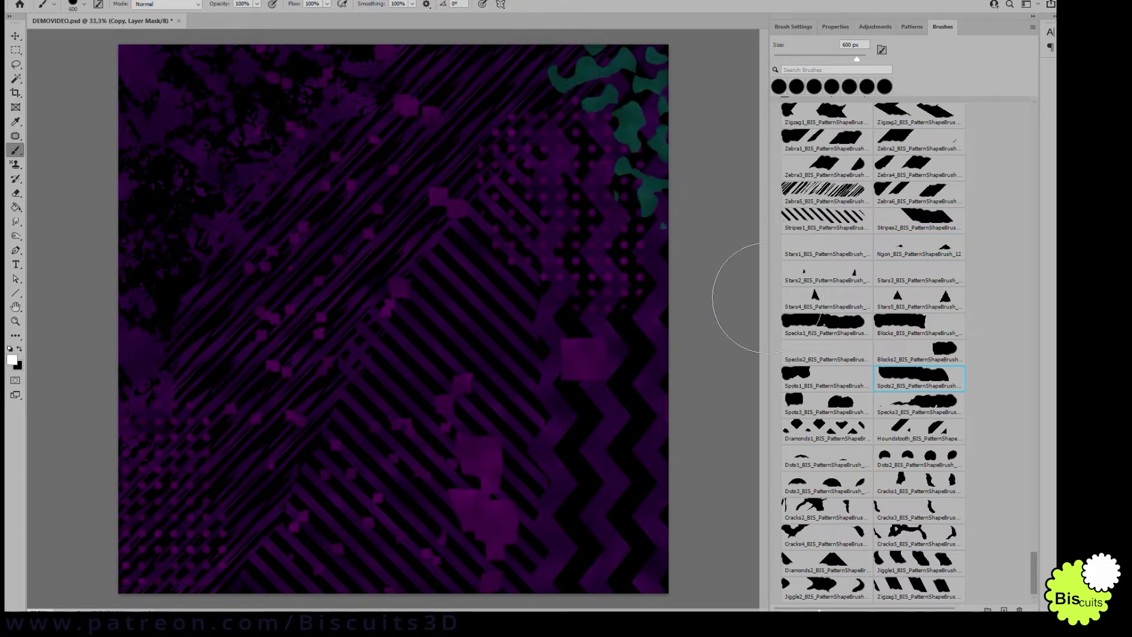
mouse_move(184, 625)
left_mouse_down()
mouse_move(100, 366)
mouse_move(253, 606)
mouse_move(301, 552)
left_mouse_up()
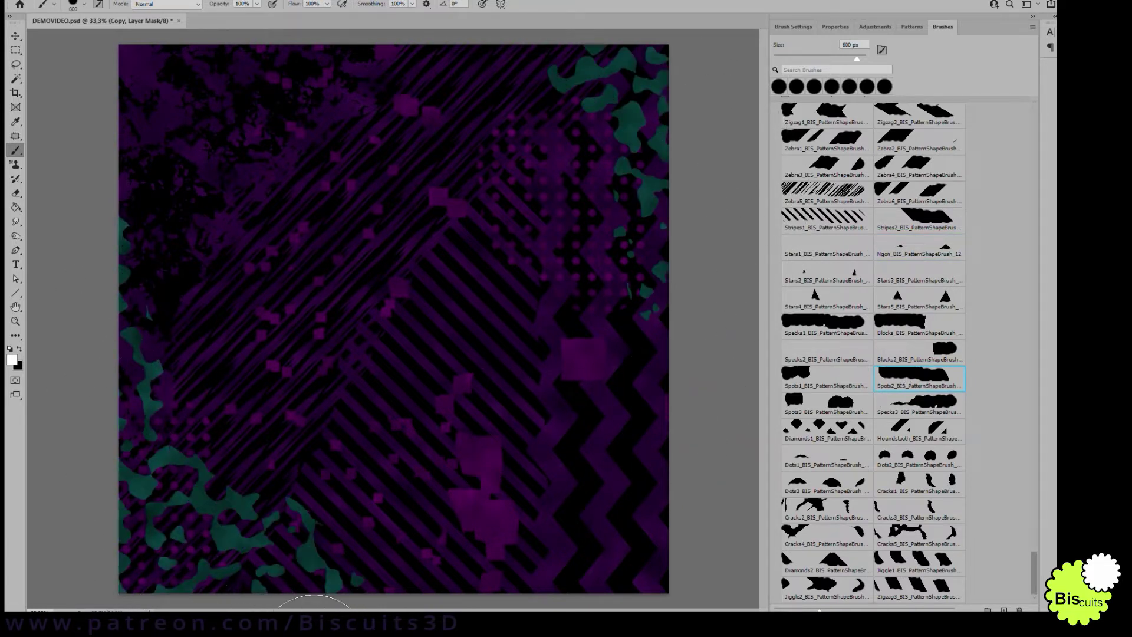
left_click_drag(627, 96, 687, 106)
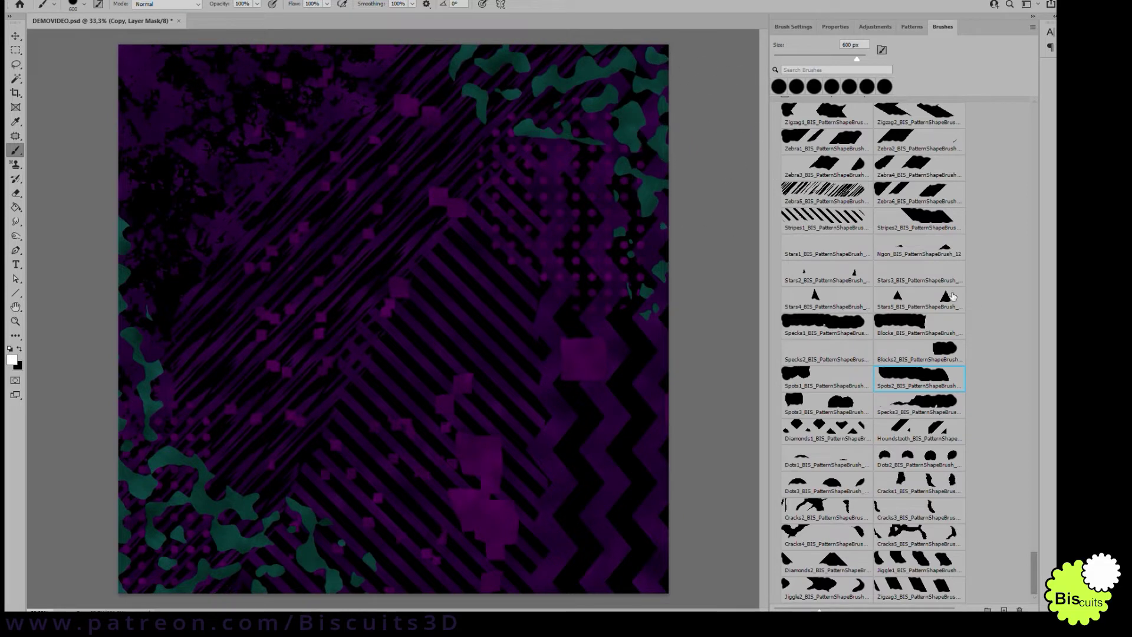
Add a fine checkered pattern over the zigzags and dark diamonds in the upper left, and scatter blue spots across the upper half with Spots1.
mouse_move(690, 467)
left_mouse_down()
mouse_move(734, 547)
mouse_move(629, 446)
mouse_move(640, 423)
mouse_move(625, 418)
mouse_move(671, 414)
mouse_move(700, 478)
left_mouse_up()
left_click(792, 26)
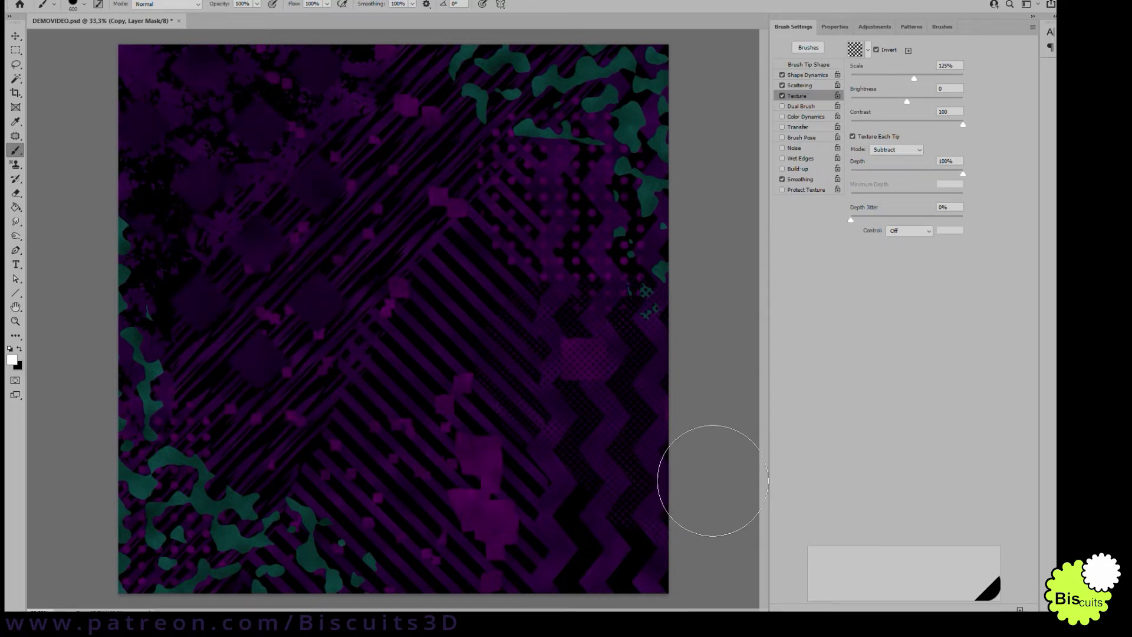
left_click(942, 27)
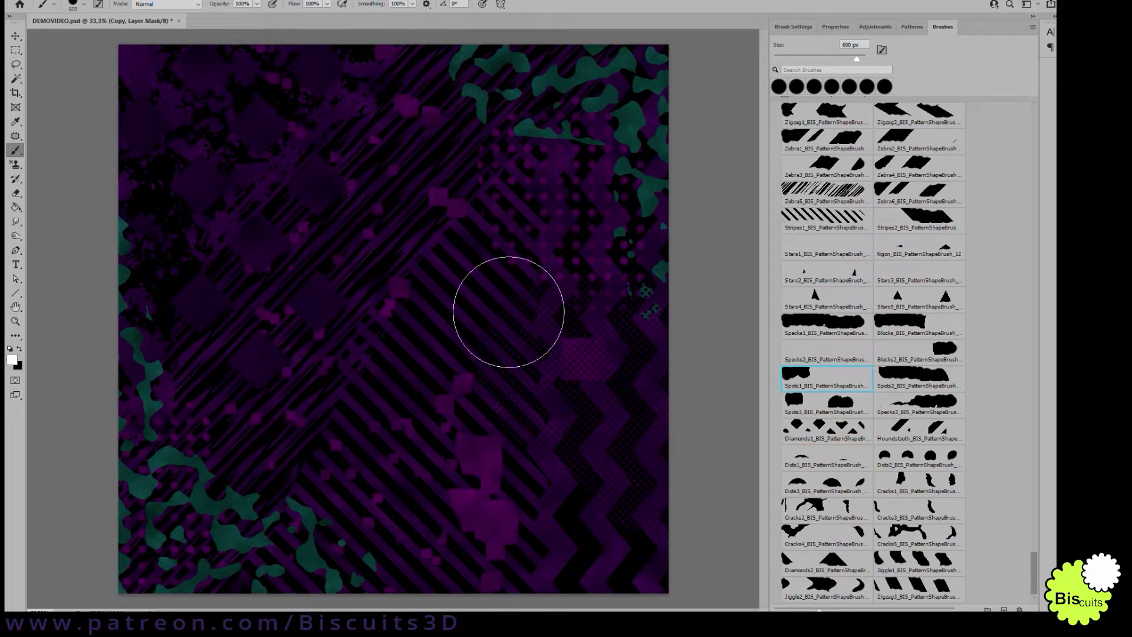
mouse_move(508, 312)
left_mouse_down()
mouse_move(568, 333)
mouse_move(674, 227)
mouse_move(187, 356)
mouse_move(182, 246)
mouse_move(88, 190)
left_mouse_up()
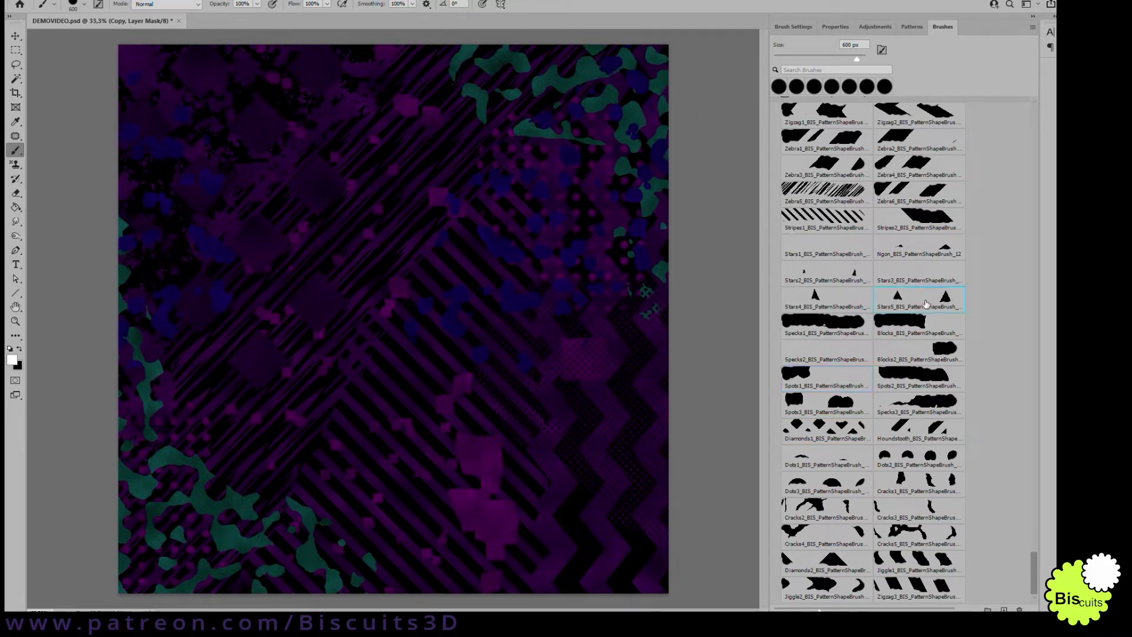
Paint small teal stars across the centre left with Stars5, and larger peach stars in the upper left and at the right edge with Stars4.
mouse_move(387, 417)
left_mouse_down()
mouse_move(300, 447)
mouse_move(370, 343)
mouse_move(380, 388)
mouse_move(341, 381)
mouse_move(398, 421)
mouse_move(449, 382)
mouse_move(462, 355)
mouse_move(465, 392)
mouse_move(308, 465)
left_mouse_up()
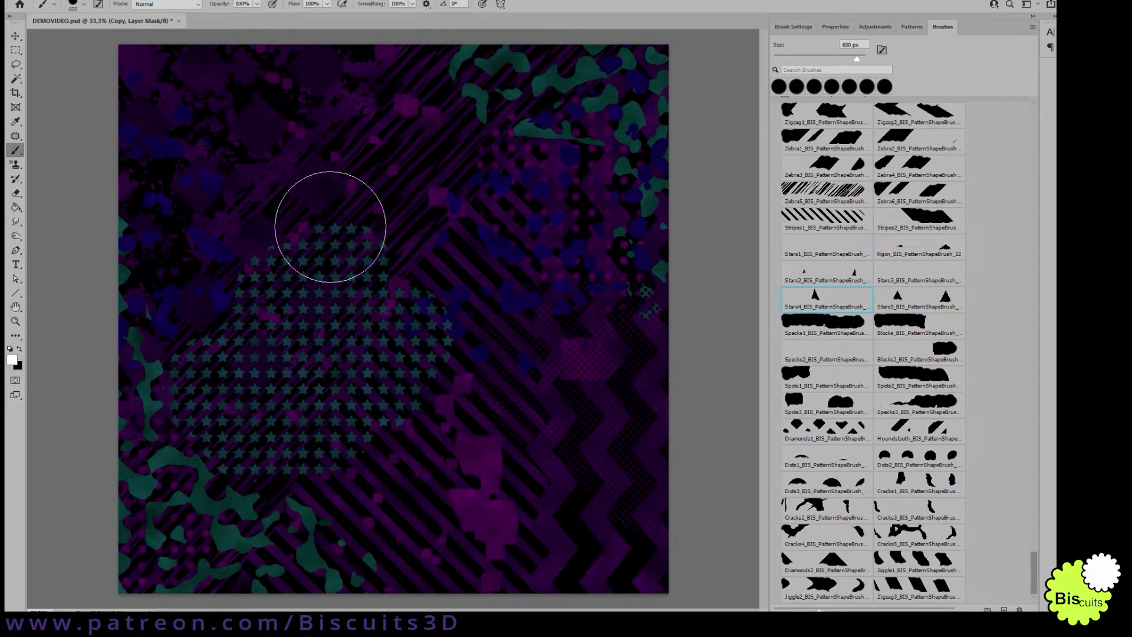
mouse_move(328, 222)
left_mouse_down()
mouse_move(329, 156)
mouse_move(280, 167)
mouse_move(293, 157)
mouse_move(283, 141)
mouse_move(296, 124)
mouse_move(302, 212)
left_mouse_up()
left_click(660, 469)
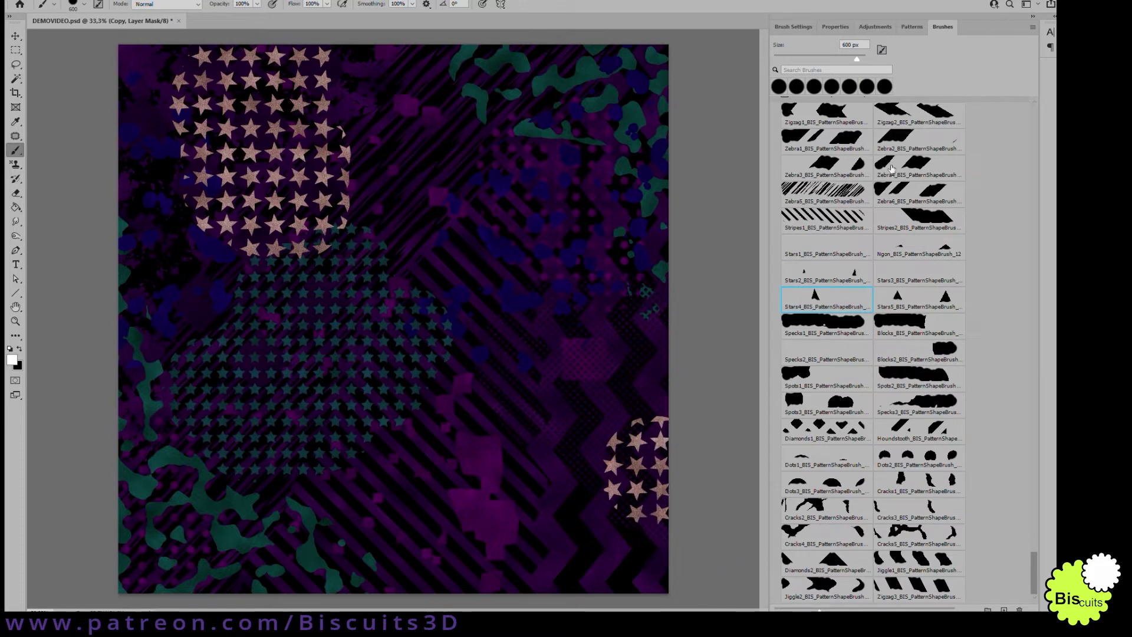
Paint pink diagonal stripes at the right and upper-left edges of the artwork with the Stripes1 brush at 88% texture scale.
left_click(784, 27)
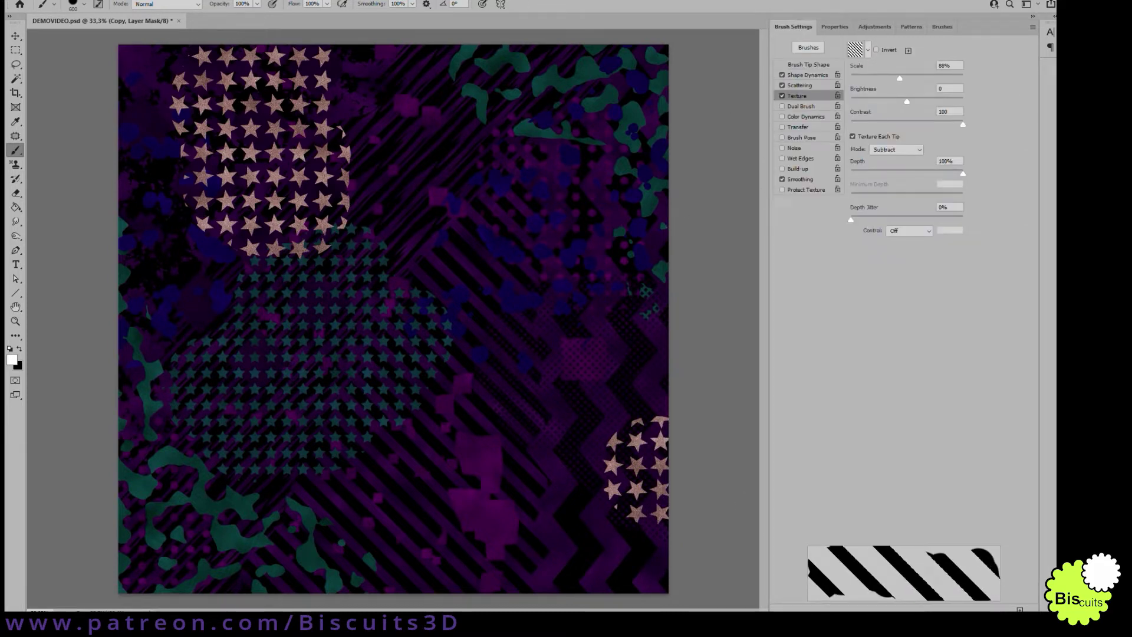
left_click_drag(670, 389, 758, 439)
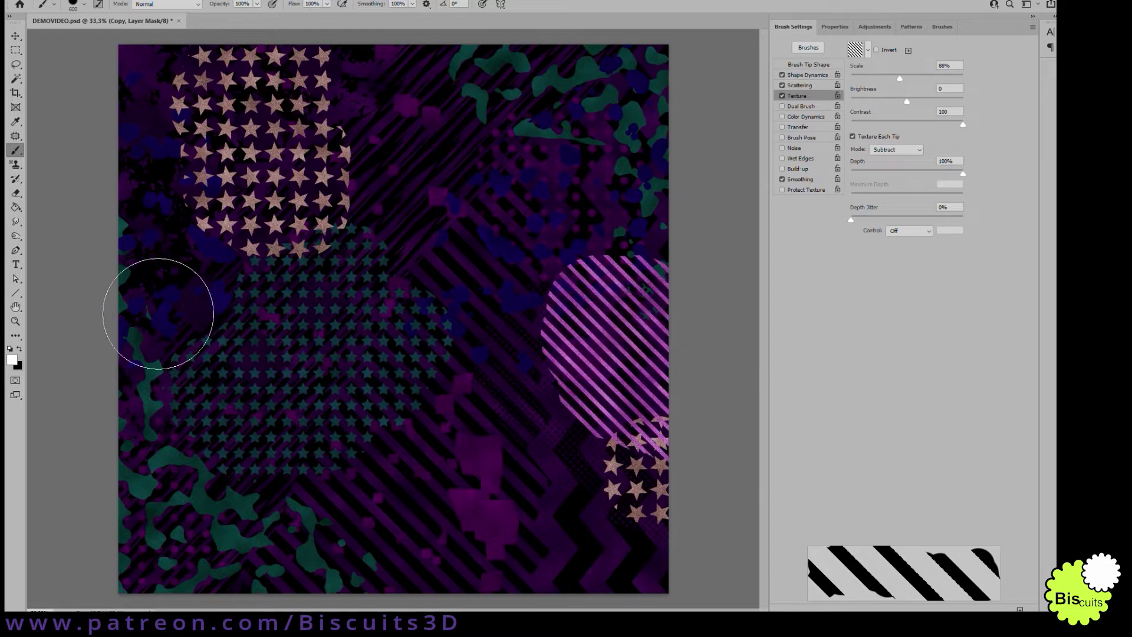
left_click(177, 194)
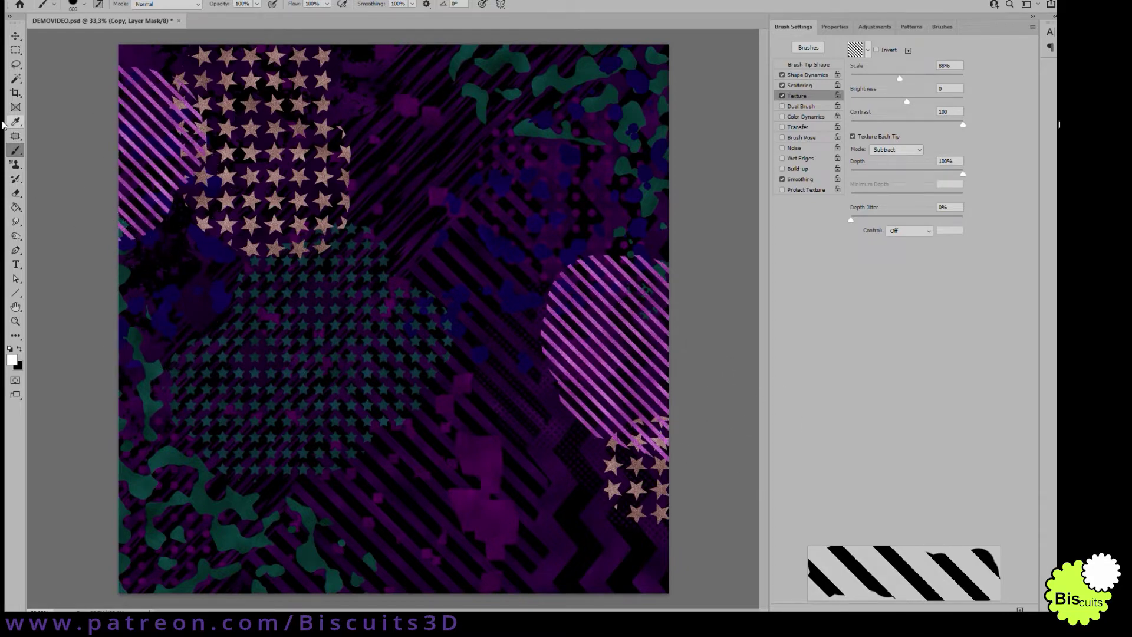
Paint a large patch of small white dots across the centre with the Dots2 brush, extending its edges with the size reduced to 250 px.
left_click(939, 27)
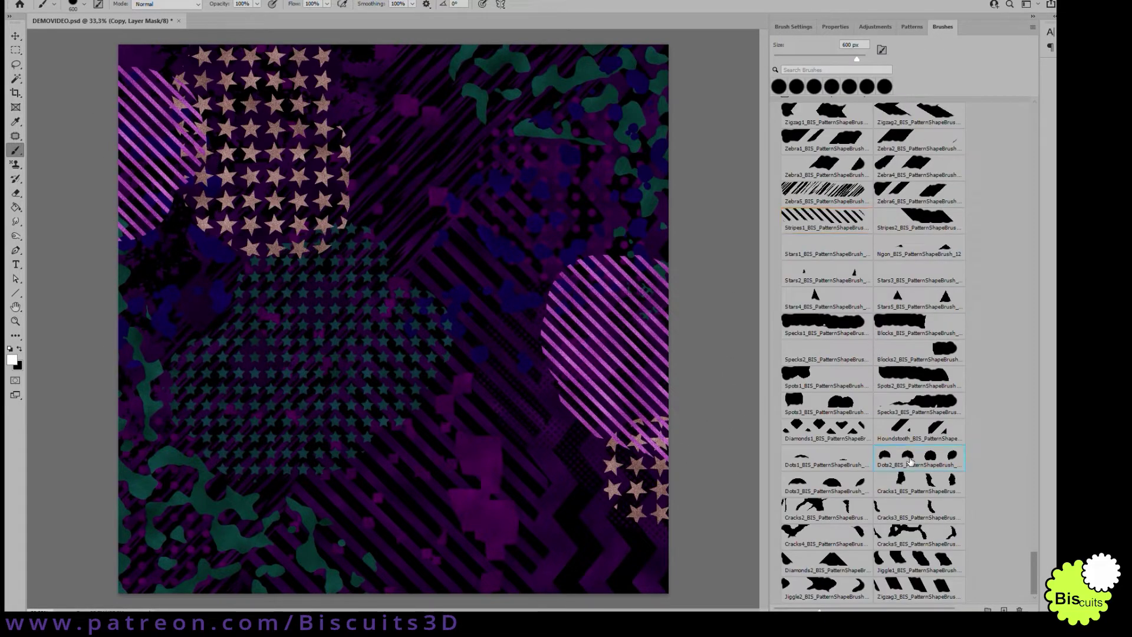
mouse_move(454, 303)
left_mouse_down()
mouse_move(488, 322)
mouse_move(546, 441)
mouse_move(564, 419)
mouse_move(551, 442)
left_mouse_up()
key("bracketleft")
key("bracketleft")
key("bracketleft")
key("bracketleft")
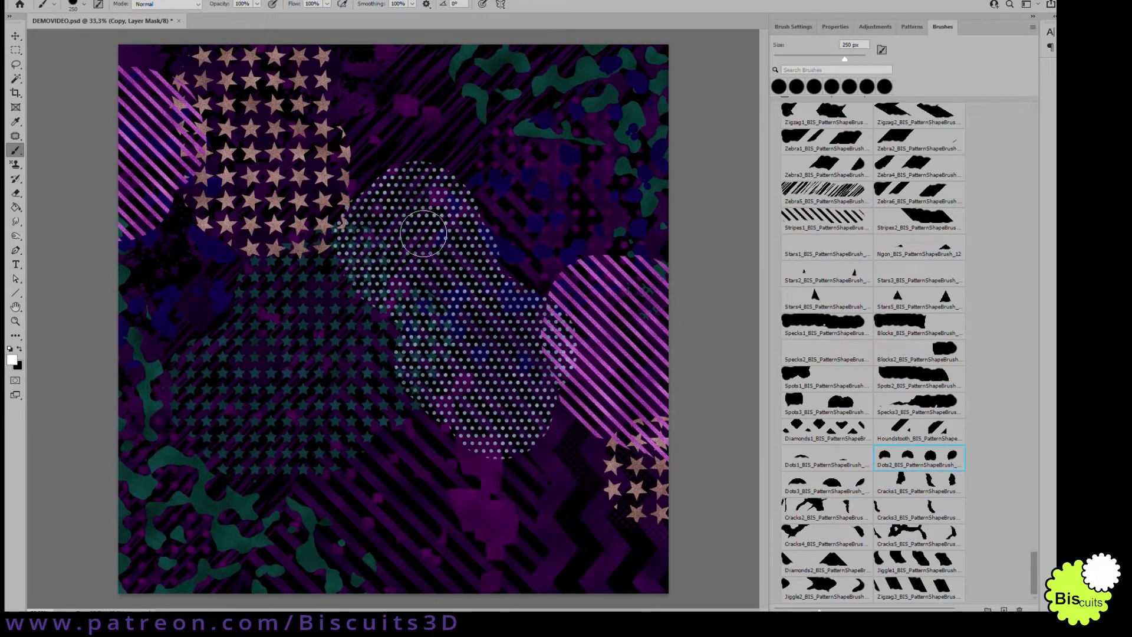
mouse_move(423, 233)
left_mouse_down()
mouse_move(425, 206)
mouse_move(388, 216)
left_mouse_up()
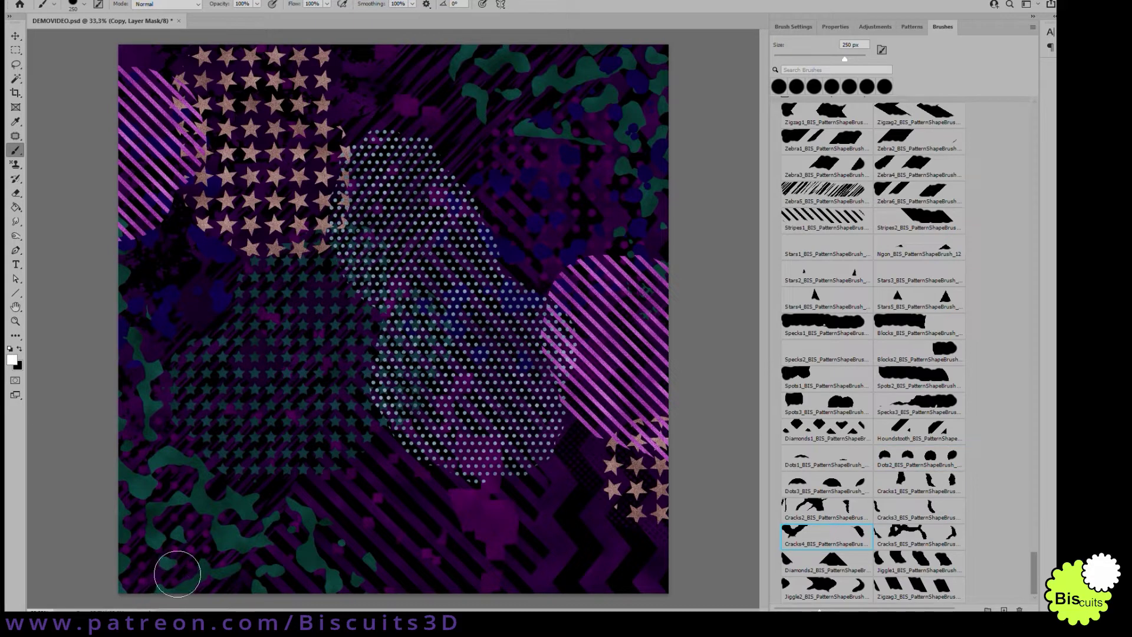
Paint gold cracks in the lower-left and upper-right areas with the Cracks4 brush at 500 px, extending them inward with Cracks3.
mouse_move(164, 617)
left_mouse_down()
mouse_move(133, 542)
mouse_move(236, 613)
mouse_move(312, 607)
mouse_move(152, 448)
mouse_move(88, 417)
left_mouse_up()
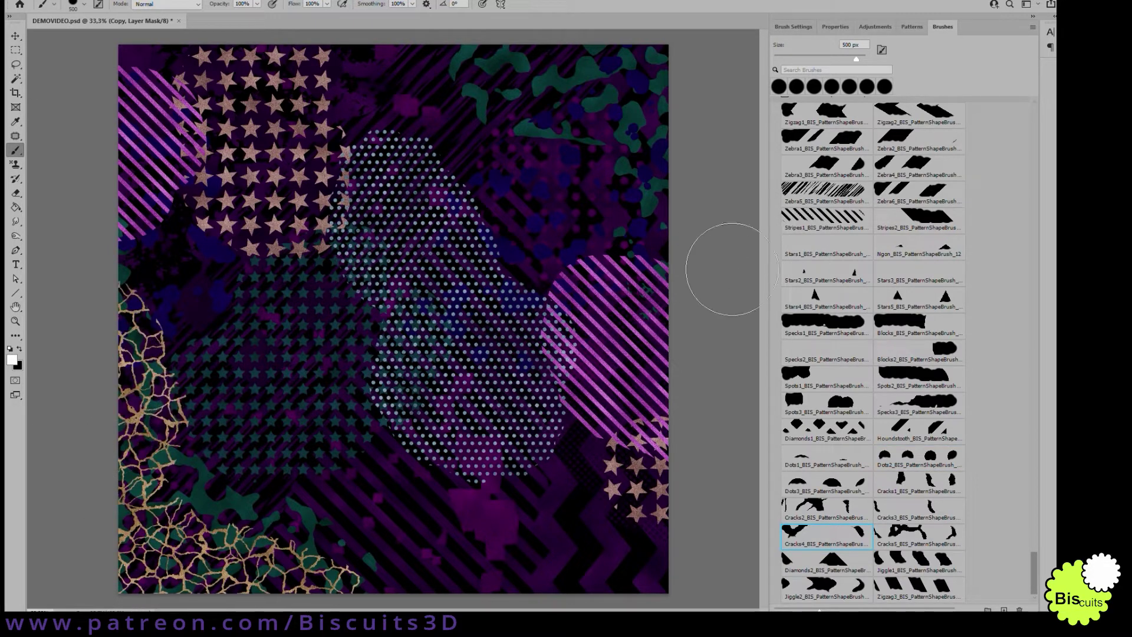
mouse_move(720, 271)
left_mouse_down()
mouse_move(726, 317)
mouse_move(715, 233)
mouse_move(737, 157)
left_mouse_up()
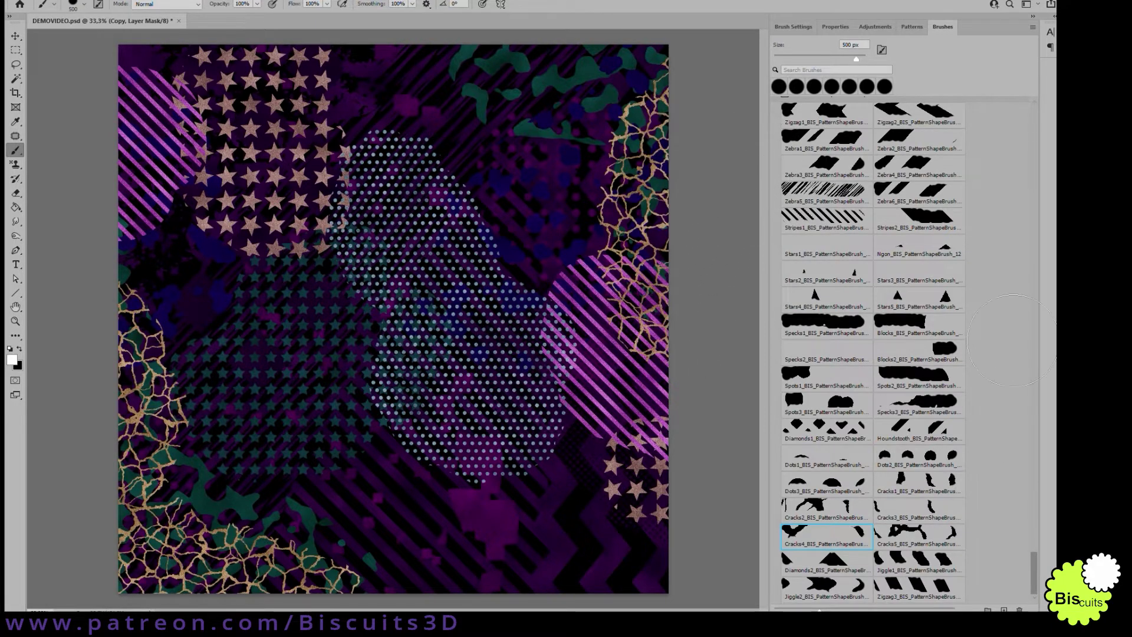
mouse_move(656, 157)
left_mouse_down()
mouse_move(646, 212)
mouse_move(662, 359)
mouse_move(581, 455)
left_mouse_up()
mouse_move(259, 560)
left_mouse_down()
mouse_move(384, 605)
mouse_move(387, 577)
mouse_move(347, 542)
mouse_move(247, 504)
mouse_move(262, 473)
mouse_move(240, 512)
left_mouse_up()
key("ctrl+z")
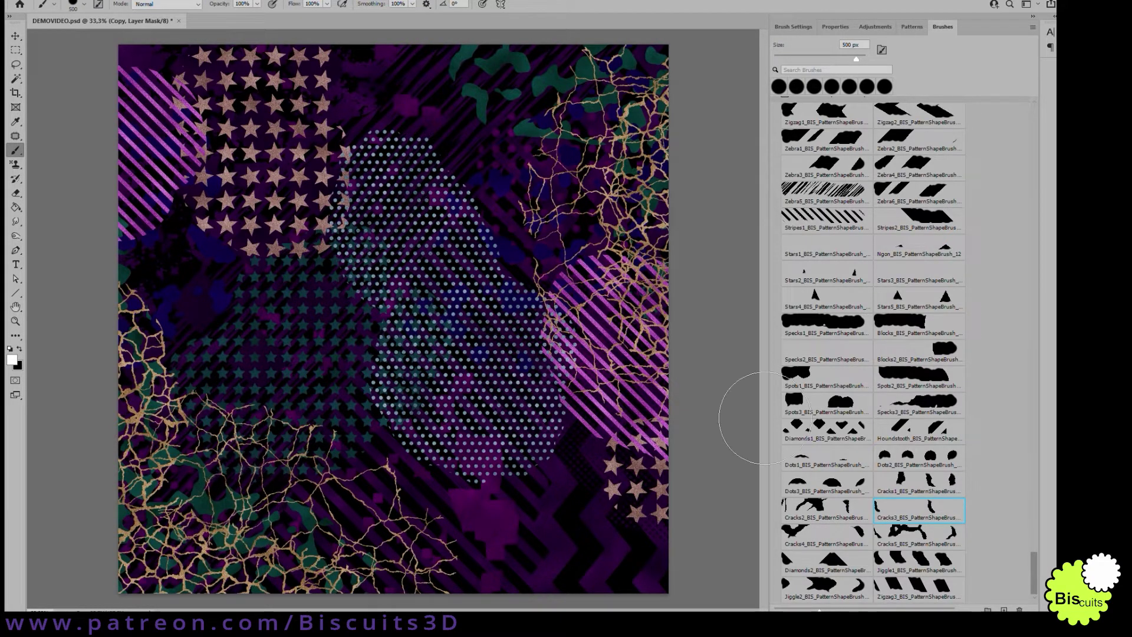
Scatter purple shards across the top, left and lower centre, and paint small pale stars in the upper right and lower centre with Stars2.
mouse_move(330, 307)
left_mouse_down()
mouse_move(303, 341)
mouse_move(330, 401)
mouse_move(425, 519)
mouse_move(487, 560)
left_mouse_up()
left_click_drag(566, 115, 366, 88)
left_click_drag(198, 120, 126, 126)
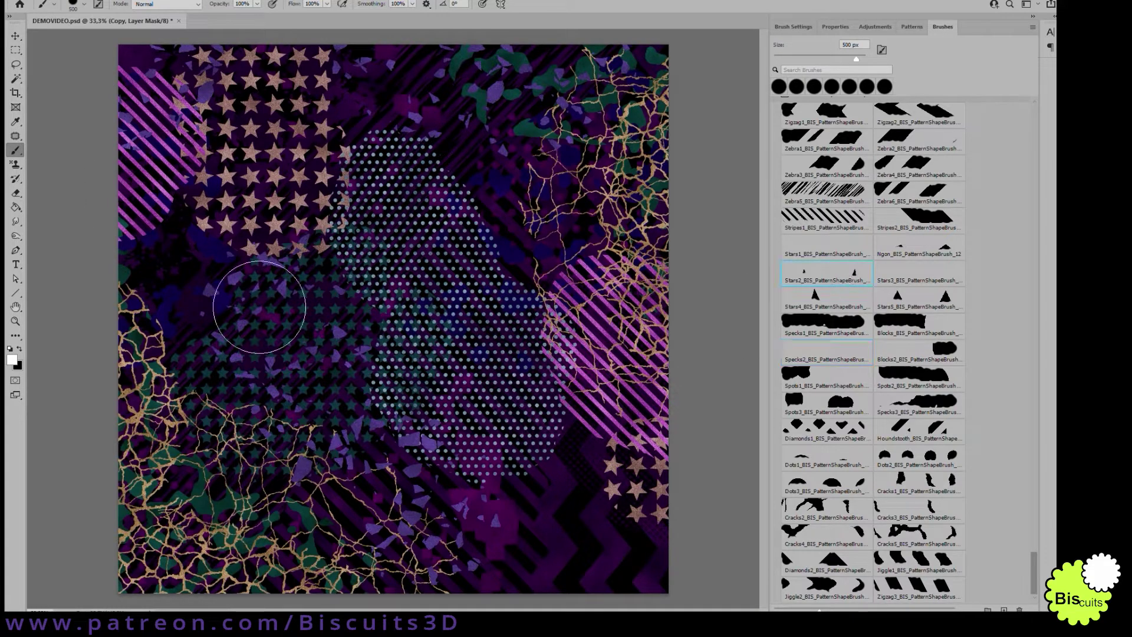
mouse_move(547, 225)
left_mouse_down()
mouse_move(549, 196)
mouse_move(543, 270)
left_mouse_up()
left_click_drag(541, 560, 551, 583)
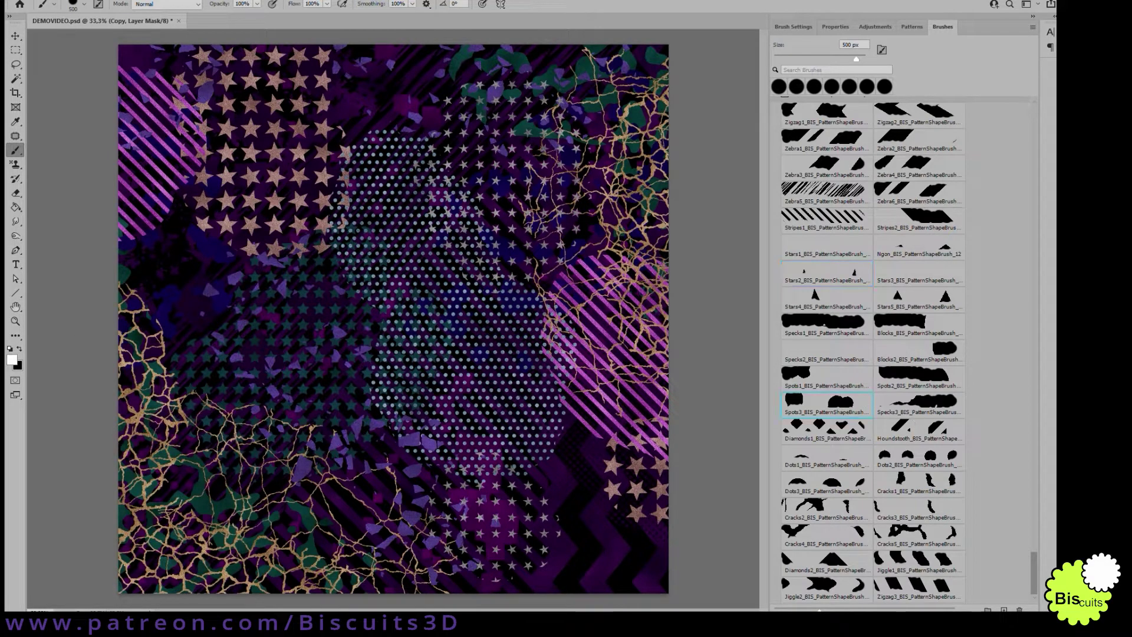
Scatter small lavender spots over the left side, the dotted centre patch and the lower right with the Spots3 brush.
left_click_drag(168, 271, 207, 320)
left_click_drag(583, 462, 616, 498)
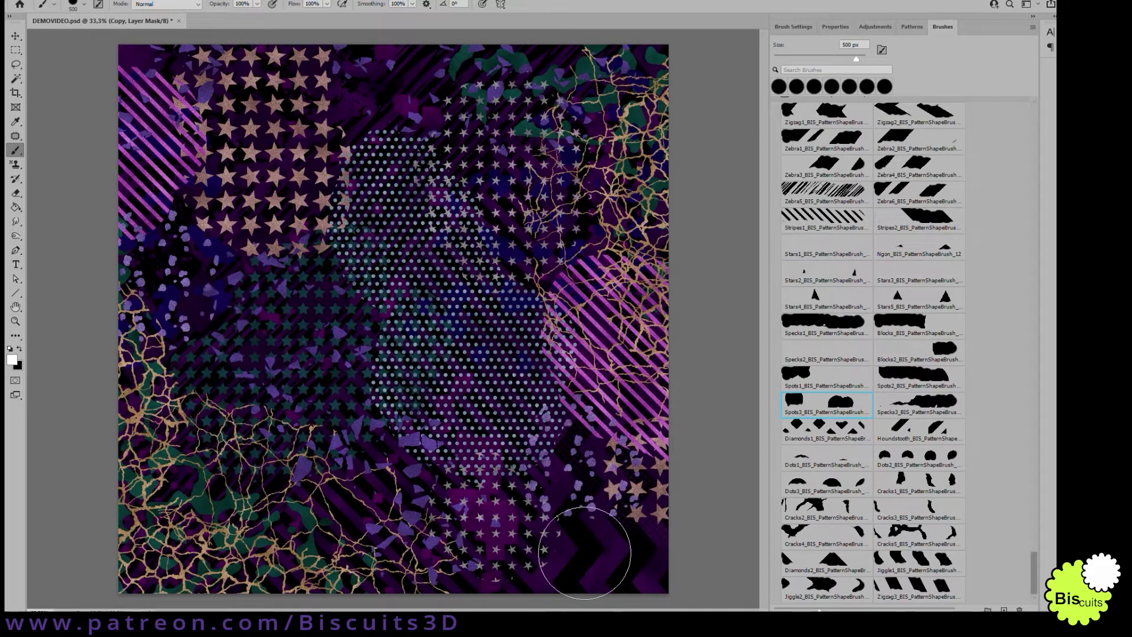
left_click_drag(407, 177, 459, 241)
left_click_drag(624, 366, 532, 467)
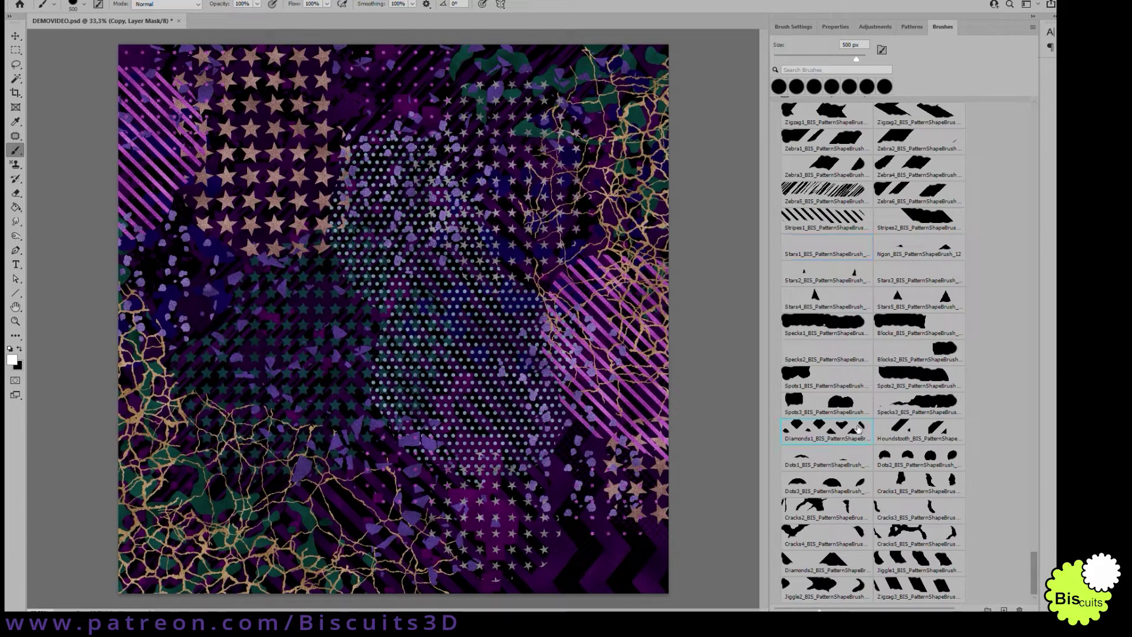
Paint the Diamonds1 pattern just below the centre and fill the three rows of lettering in dark purple with the Blocks brush.
left_click_drag(575, 453, 506, 462)
left_click(793, 26)
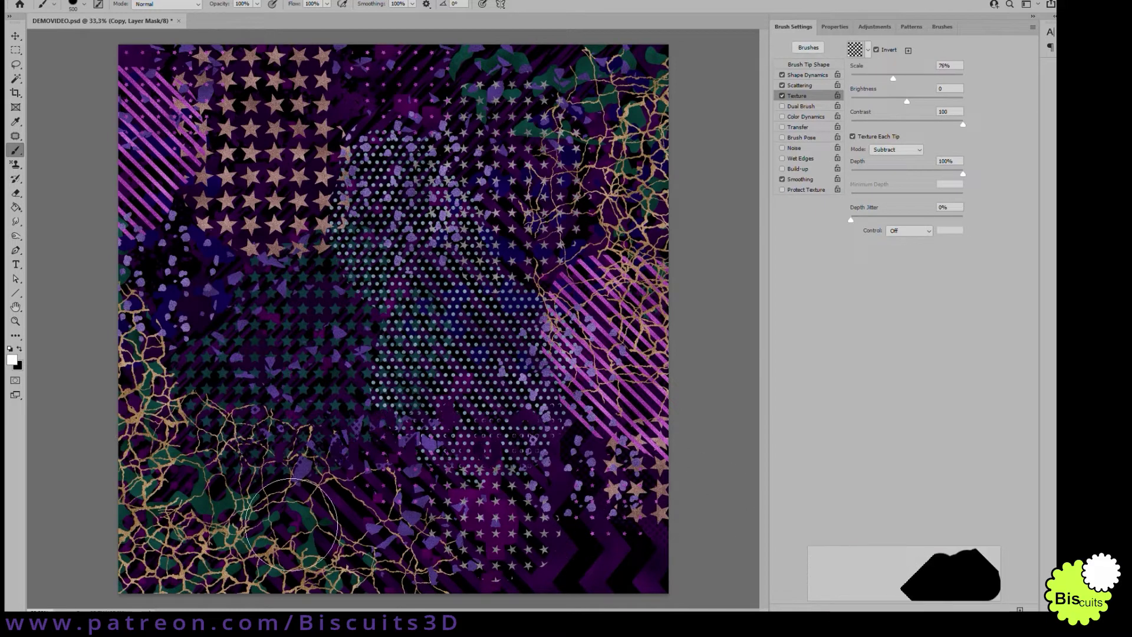
left_click(941, 27)
left_click(910, 327)
mouse_move(401, 440)
left_mouse_down()
mouse_move(257, 433)
mouse_move(274, 310)
mouse_move(407, 261)
mouse_move(270, 331)
mouse_move(449, 374)
mouse_move(625, 358)
mouse_move(594, 292)
left_mouse_up()
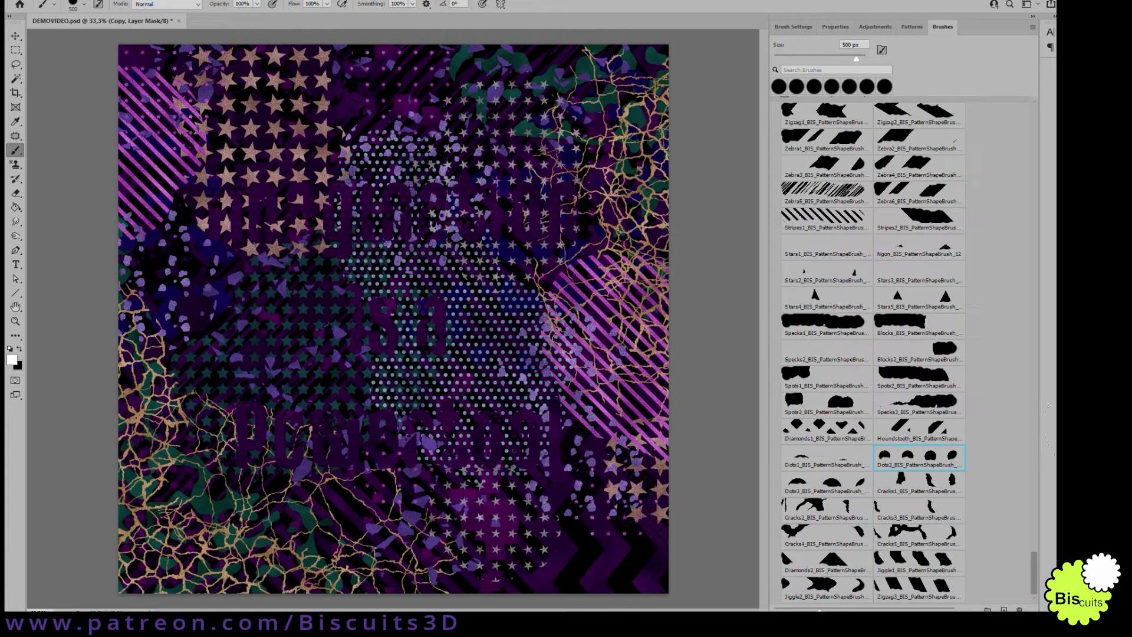
Paint teal zigzag lines over the upper two rows of lettering with the Zigzag3 brush.
left_click(918, 588)
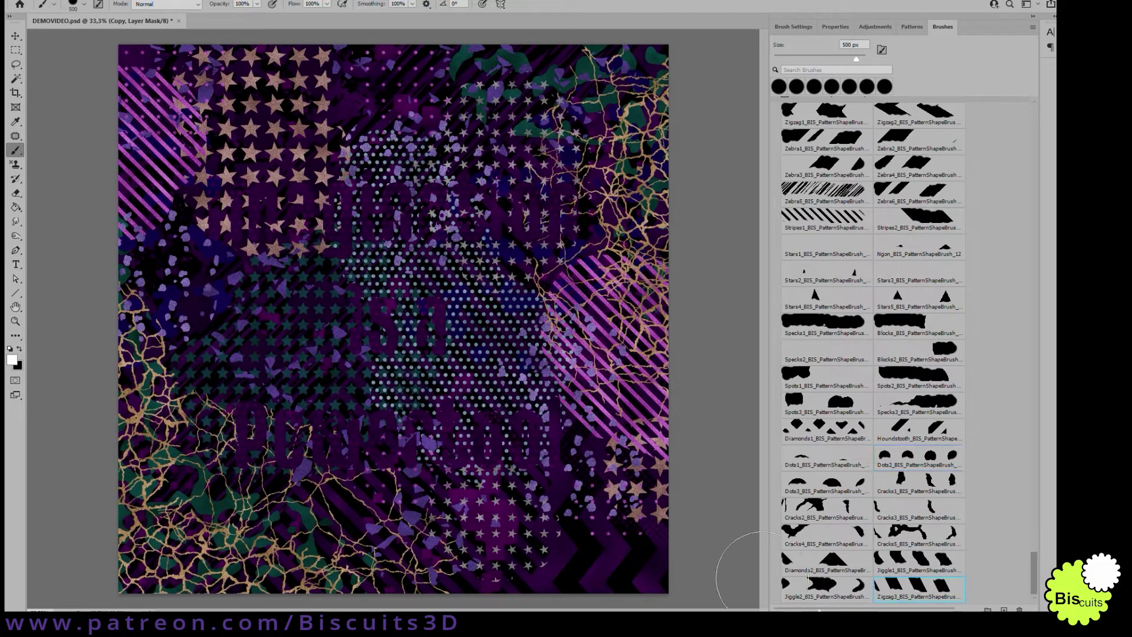
mouse_move(262, 286)
left_mouse_down()
mouse_move(511, 302)
mouse_move(648, 339)
left_mouse_up()
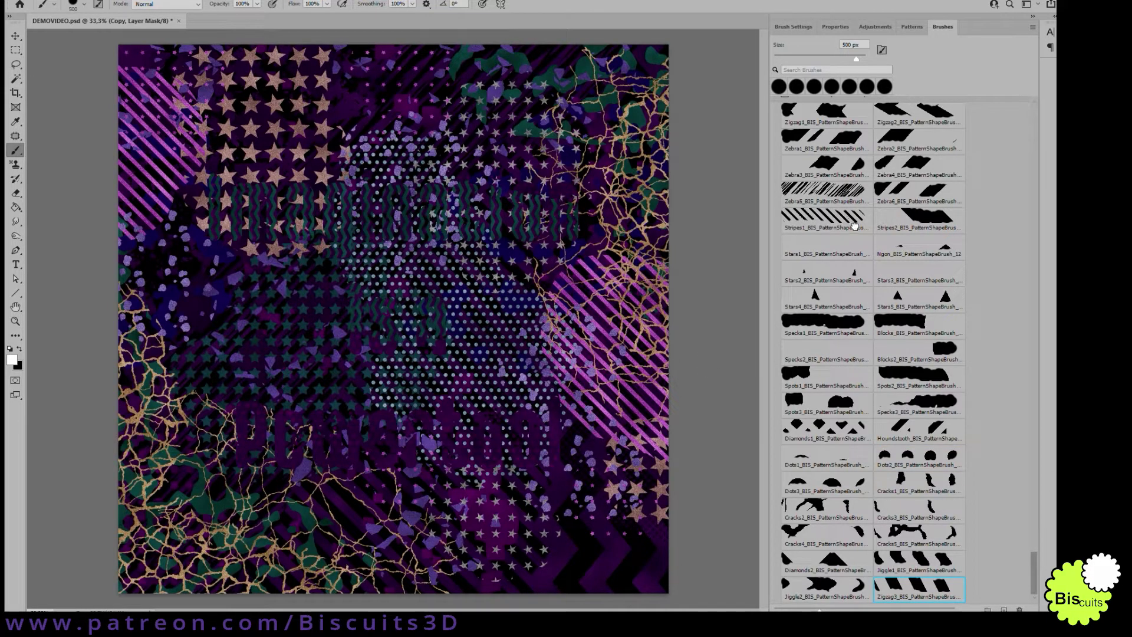
Set the Stripes1 brush's texture scale to 89%, and paint peach zebra stripes across the lettering with the Zebra4 brush.
left_click(799, 27)
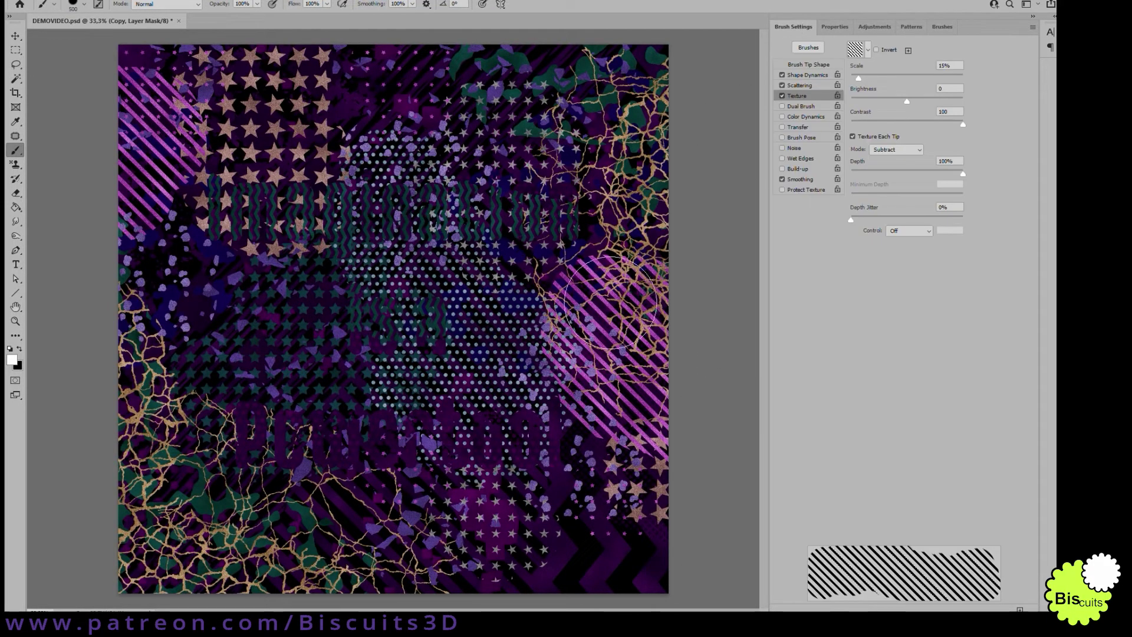
left_click_drag(859, 78, 900, 78)
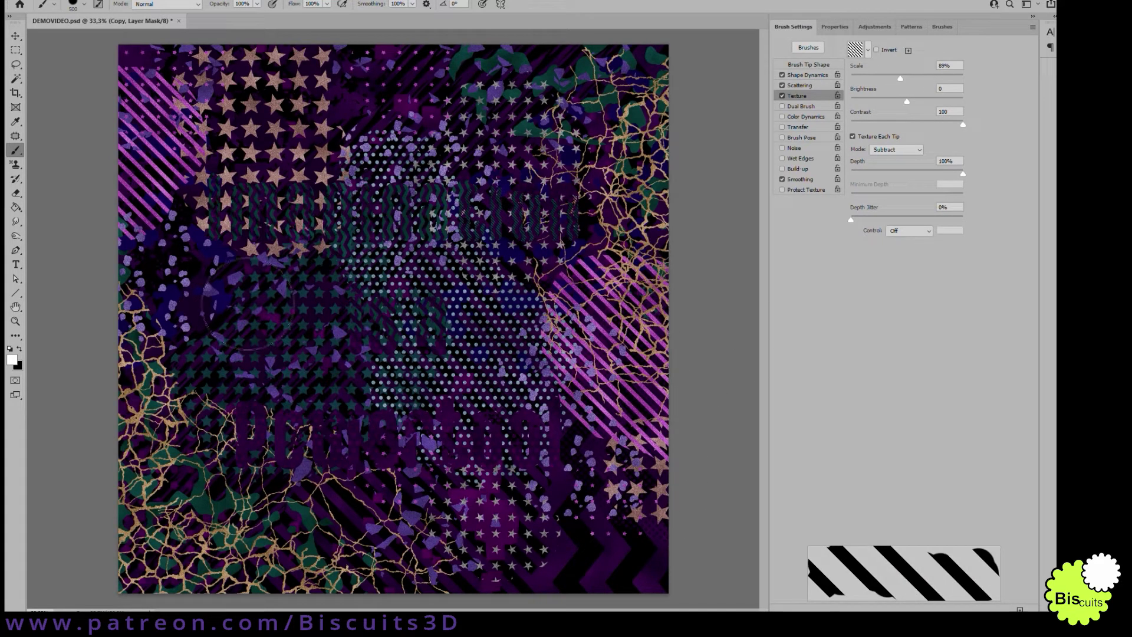
left_click(933, 27)
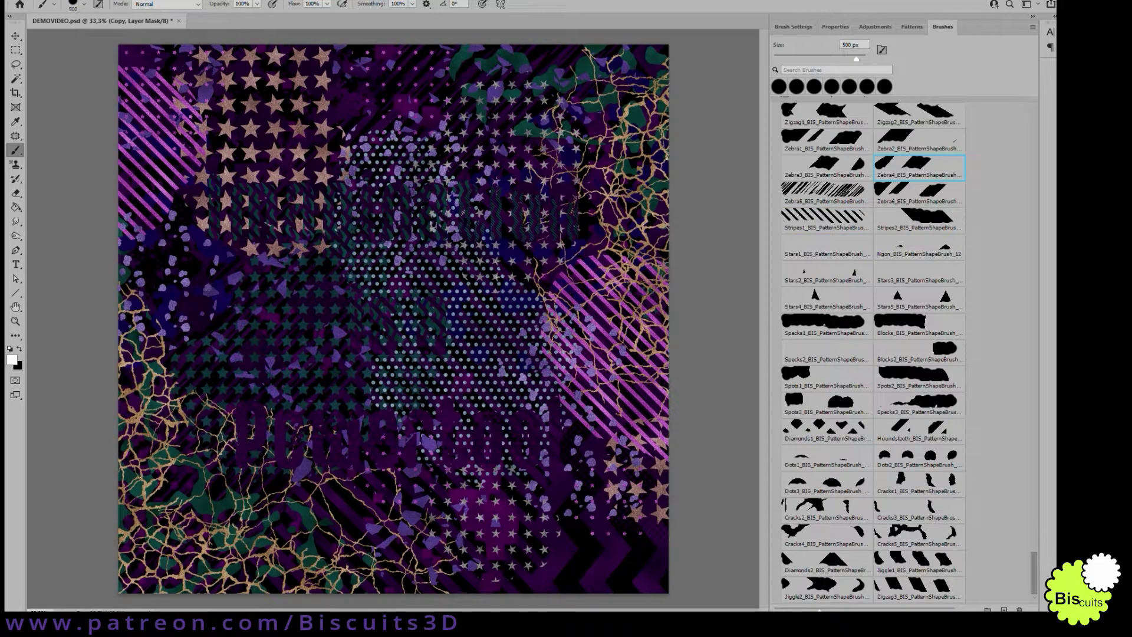
mouse_move(400, 233)
left_mouse_down()
mouse_move(321, 271)
mouse_move(258, 371)
mouse_move(362, 366)
mouse_move(437, 340)
mouse_move(437, 439)
mouse_move(314, 530)
mouse_move(556, 513)
mouse_move(708, 455)
left_mouse_up()
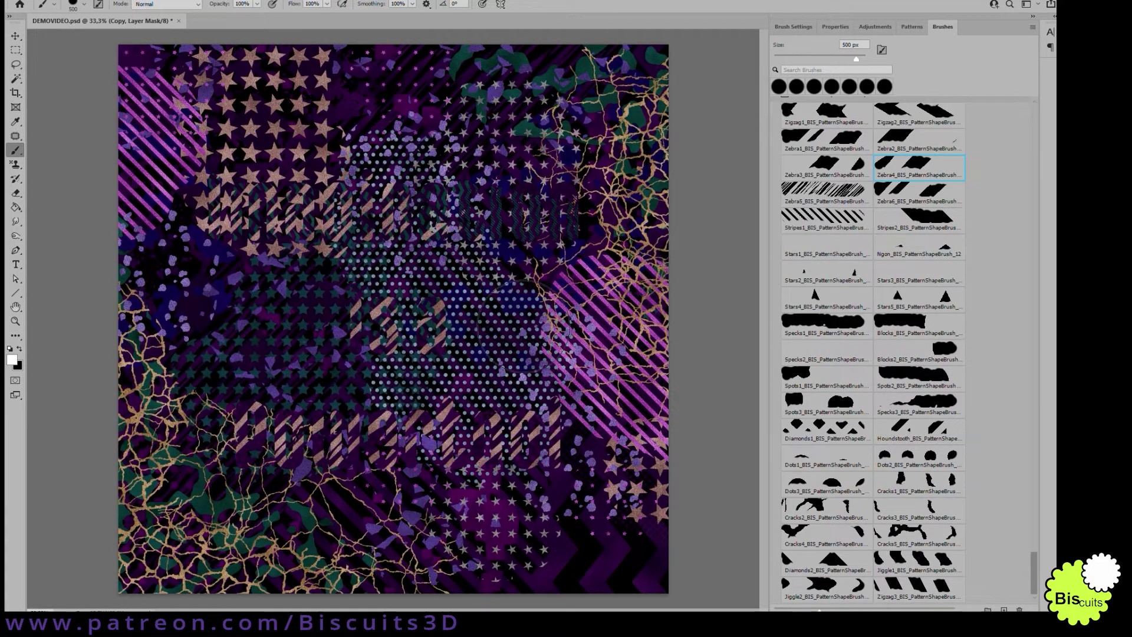
Finish the peach zebra stripes and paint fine pink diagonal stripes across all three rows of lettering with the Stripes1 brush.
left_click_drag(524, 326, 205, 338)
left_click(844, 224)
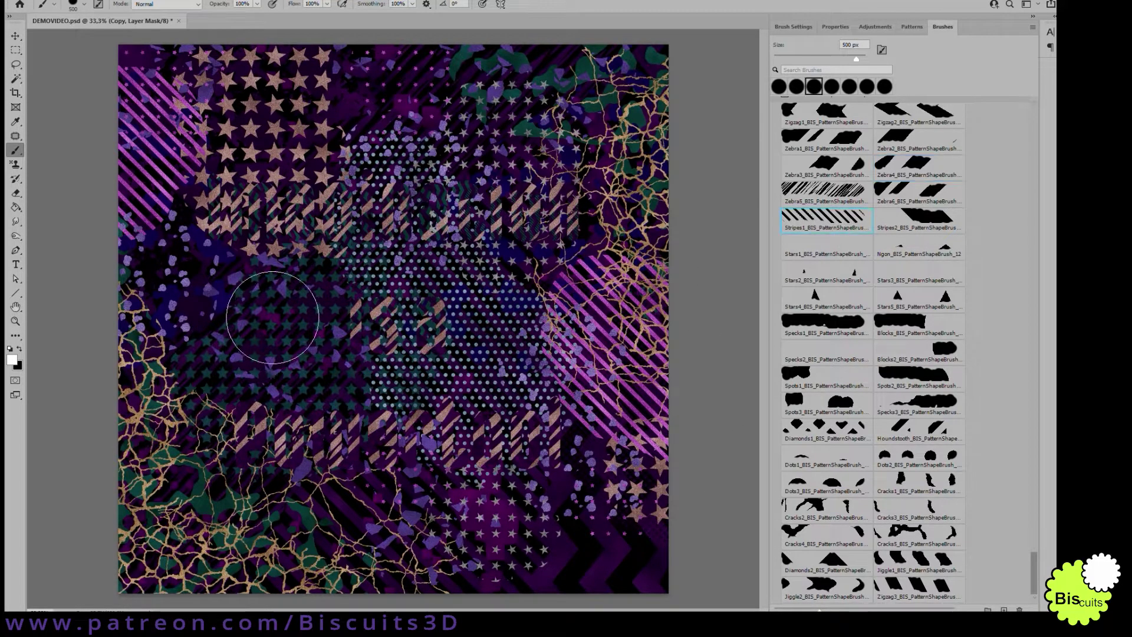
left_click(259, 213)
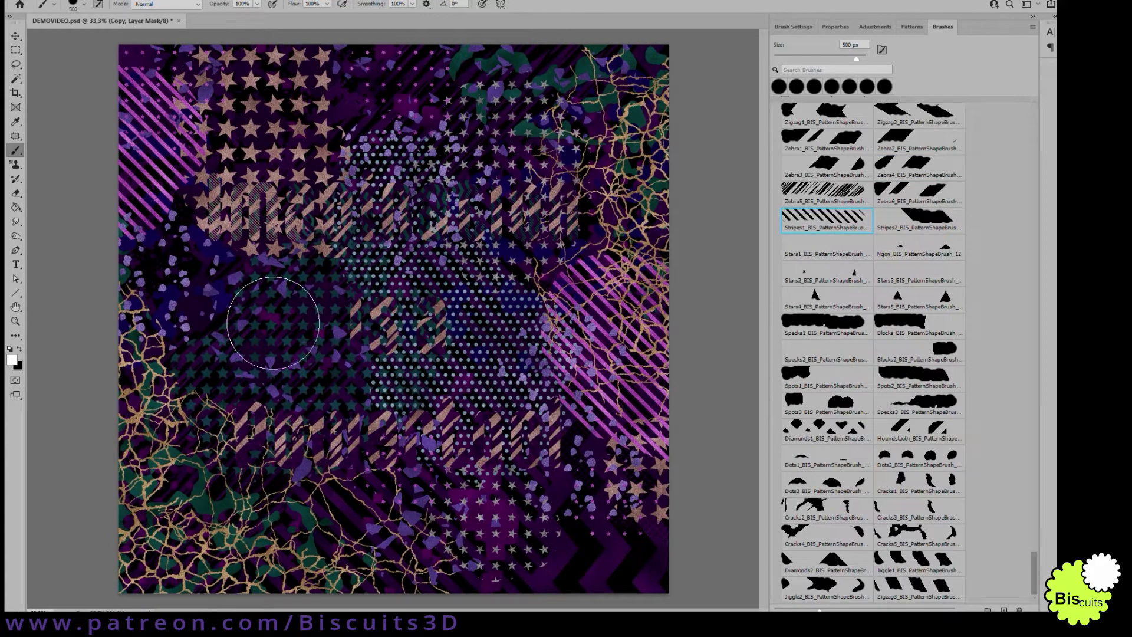
mouse_move(264, 257)
left_mouse_down()
mouse_move(385, 332)
mouse_move(295, 418)
mouse_move(340, 444)
mouse_move(466, 436)
mouse_move(648, 304)
left_mouse_up()
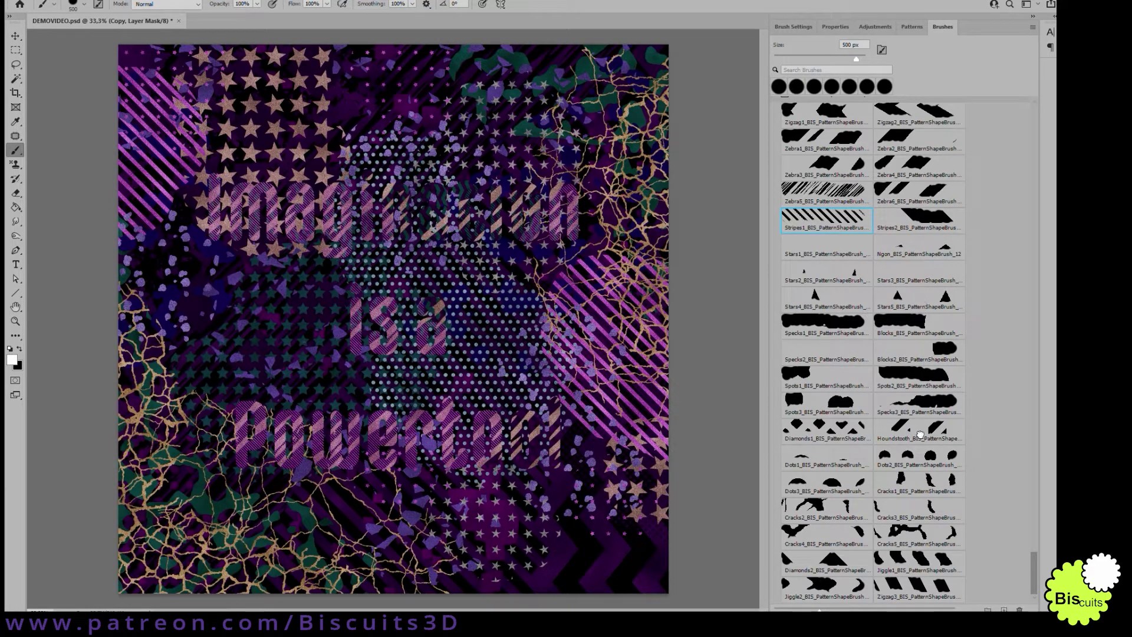
Paint a pale blue houndstooth pattern over the end of each lettering row with the Houndstooth brush, adjusting its texture scale.
mouse_move(531, 204)
left_mouse_down()
mouse_move(466, 200)
mouse_move(602, 193)
left_mouse_up()
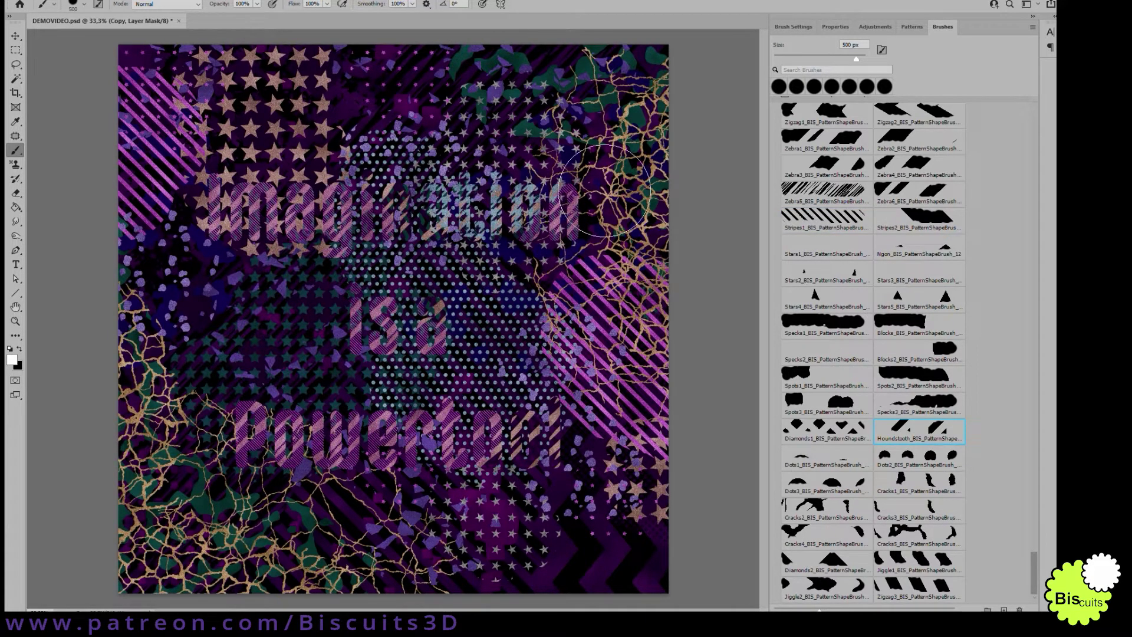
left_click(793, 26)
left_click_drag(860, 78, 858, 78)
mouse_move(515, 377)
left_mouse_down()
mouse_move(579, 382)
mouse_move(634, 426)
mouse_move(635, 467)
left_mouse_up()
Paint gold diamonds over parts of all three rows of lettering with the Diamonds2 brush.
left_click(934, 29)
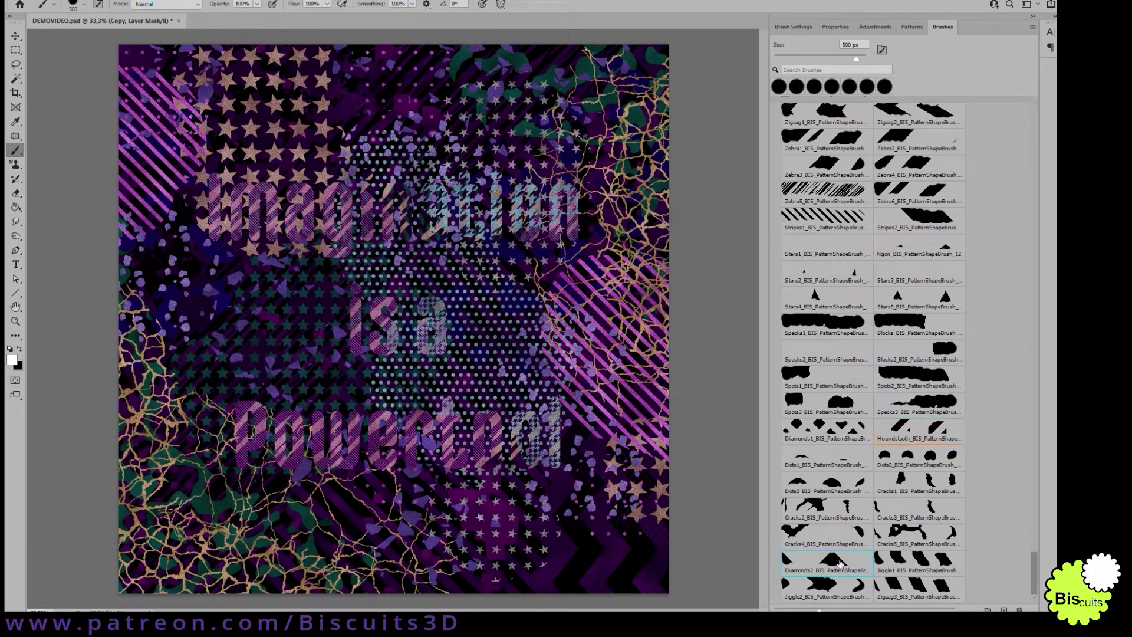
mouse_move(471, 435)
left_mouse_down()
mouse_move(474, 450)
mouse_move(579, 452)
left_mouse_up()
mouse_move(549, 292)
left_mouse_down()
mouse_move(521, 235)
mouse_move(445, 232)
mouse_move(413, 322)
mouse_move(279, 343)
left_mouse_up()
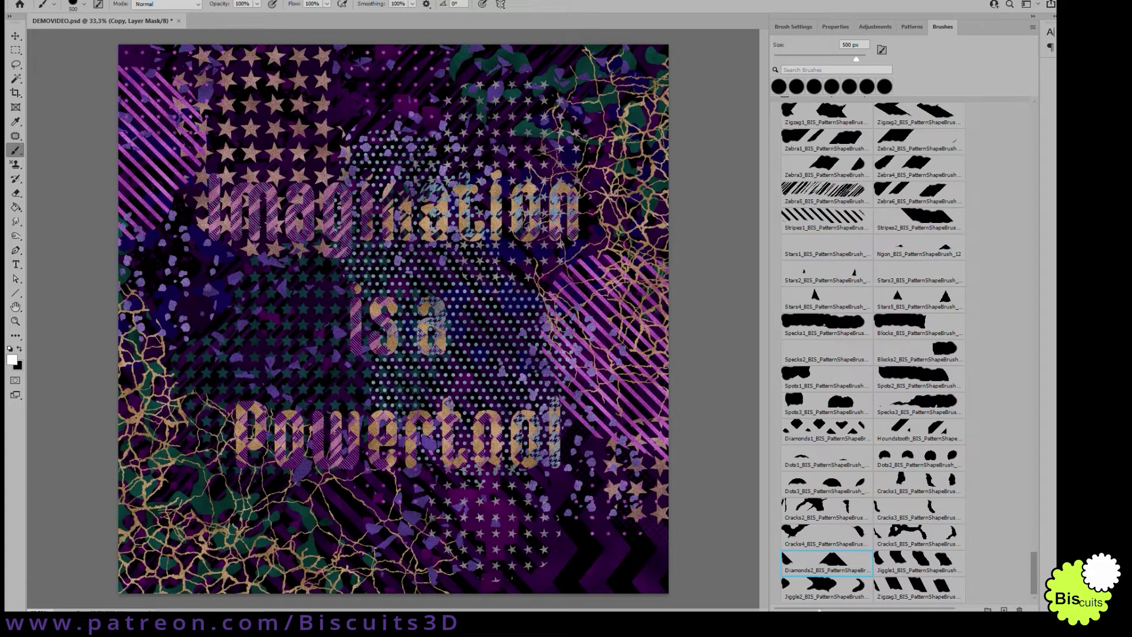
Paint patches of purple stripes on the lettering with the Stripes2 brush and add fine specks with the Specks2 brush.
left_click(939, 217)
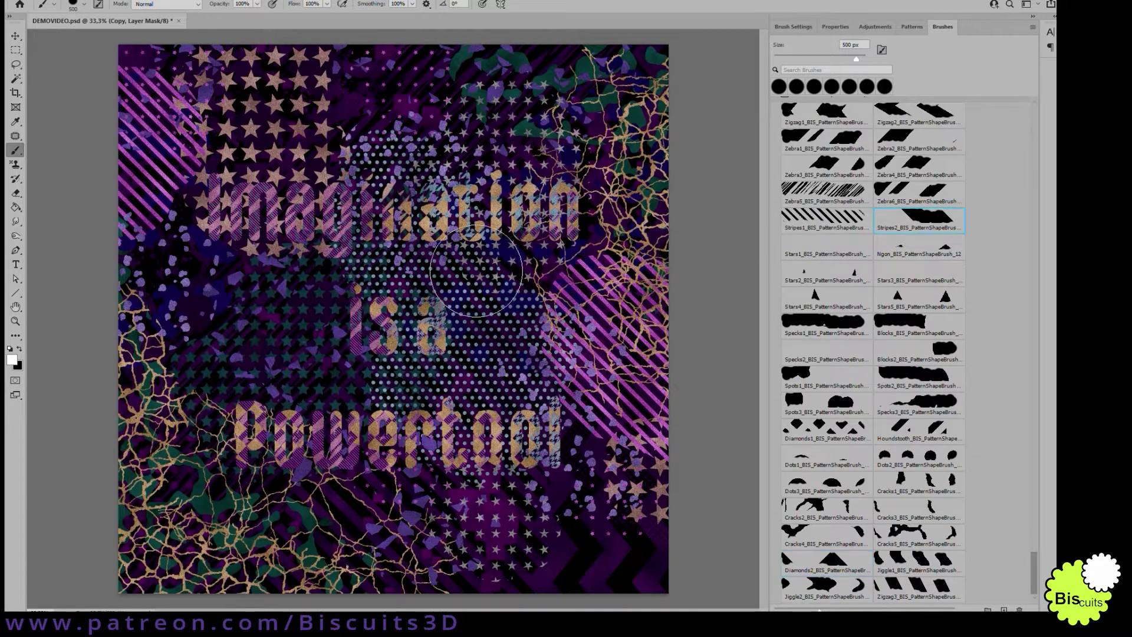
left_click(442, 225)
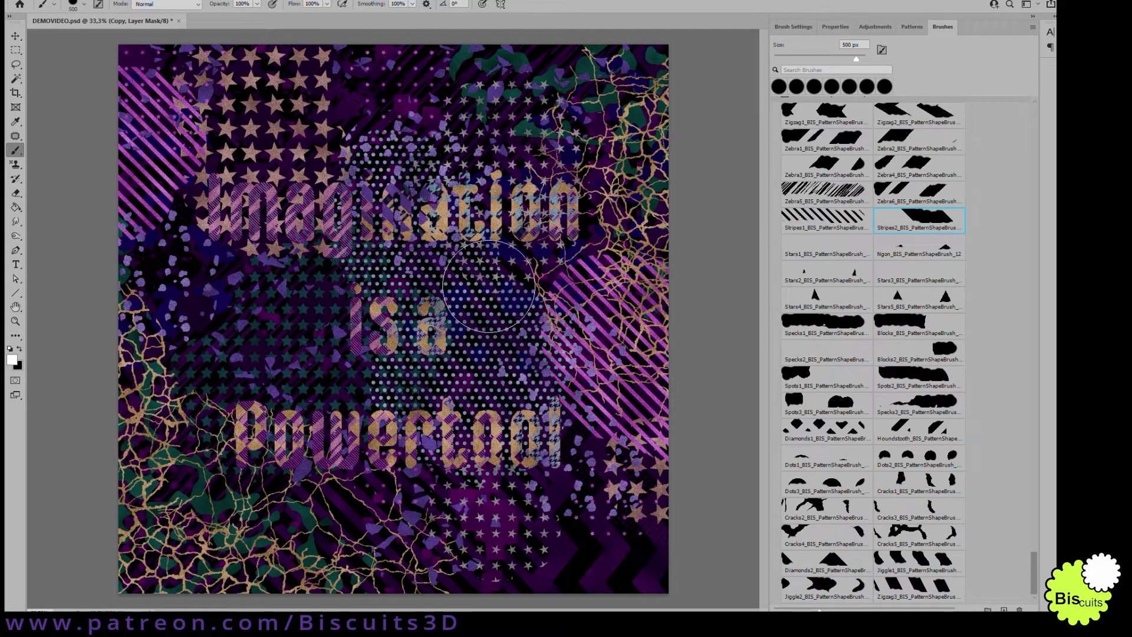
left_click(536, 437)
left_click(439, 453)
left_click(277, 440)
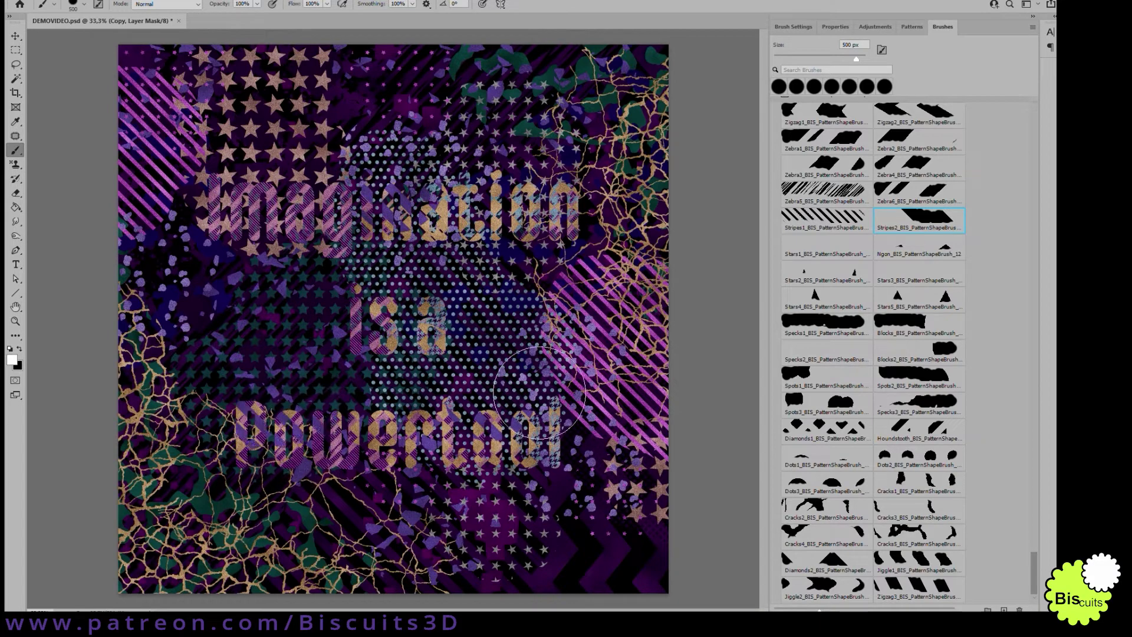
left_click(557, 215)
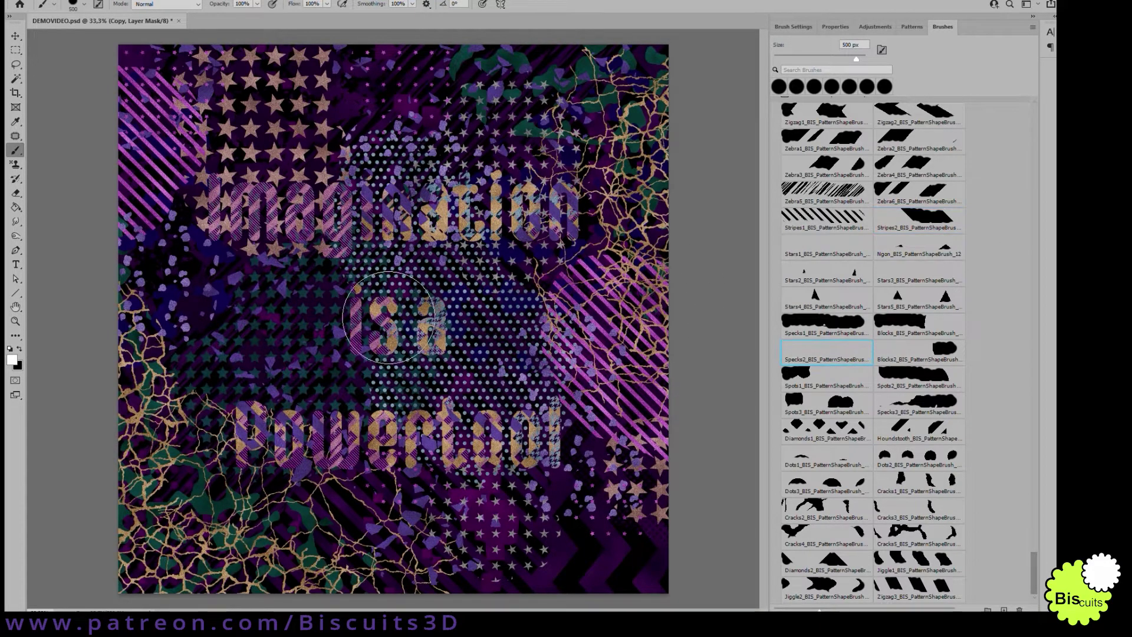
left_click(393, 323)
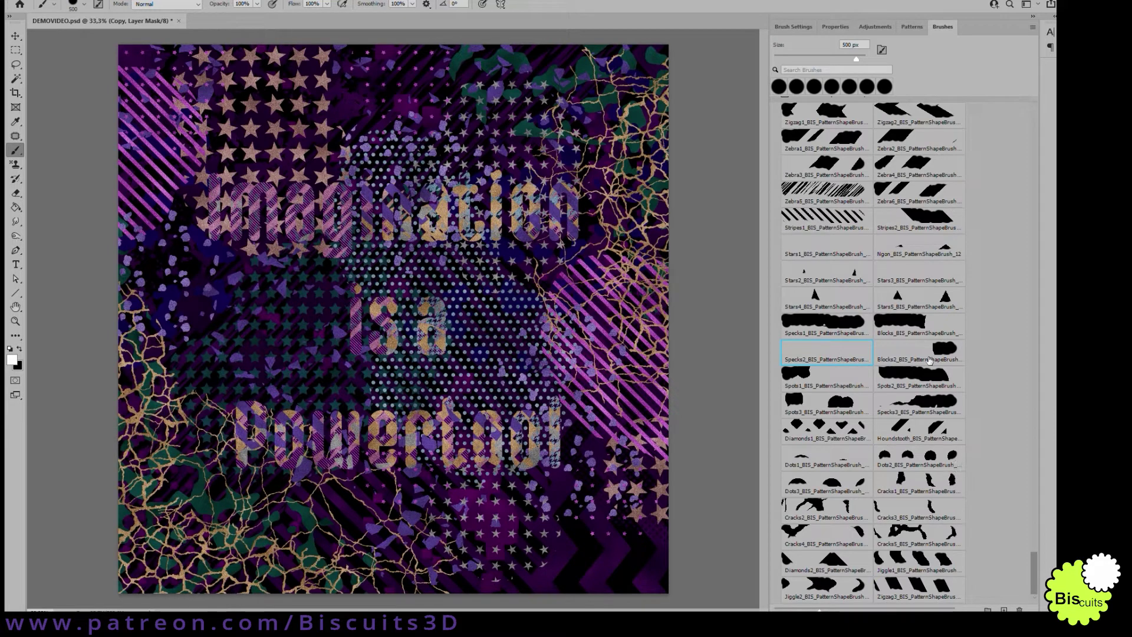
Paint magenta zebra stripes across all three rows of lettering on the Pattern Fill 2 layer mask with the Zebra1 brush.
left_click(830, 142)
mouse_move(159, 227)
left_mouse_down()
mouse_move(338, 285)
mouse_move(377, 467)
mouse_move(523, 447)
mouse_move(554, 424)
left_mouse_up()
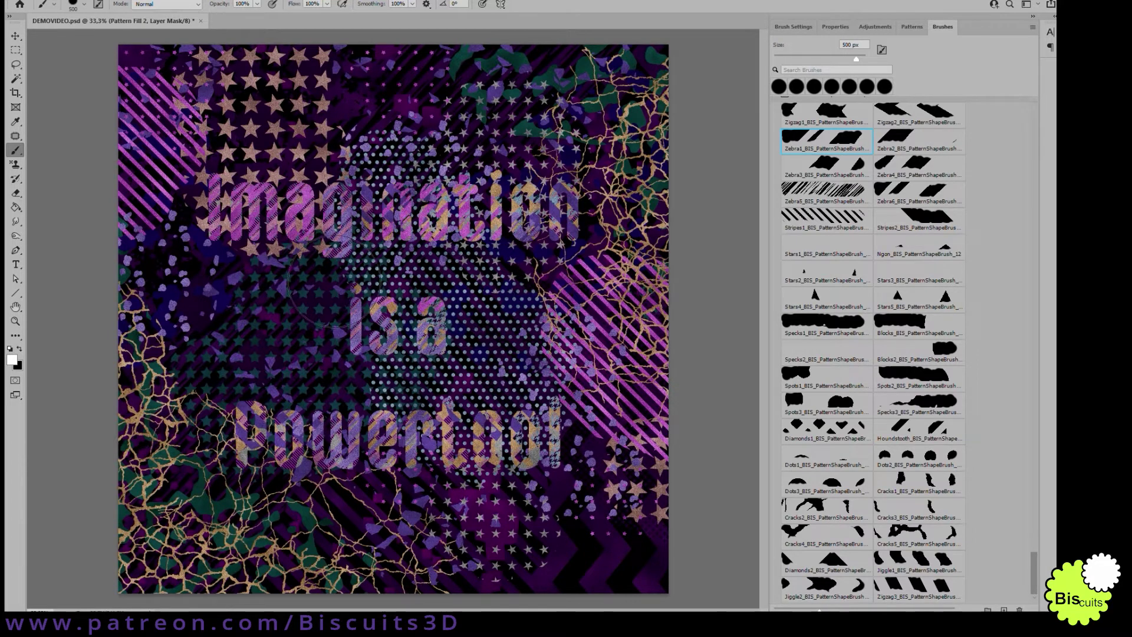
mouse_move(334, 281)
left_mouse_down()
mouse_move(451, 381)
mouse_move(425, 438)
mouse_move(350, 422)
mouse_move(562, 452)
mouse_move(350, 451)
mouse_move(301, 473)
left_mouse_up()
mouse_move(637, 306)
left_mouse_down()
mouse_move(607, 292)
mouse_move(589, 218)
mouse_move(591, 233)
mouse_move(614, 209)
left_mouse_up()
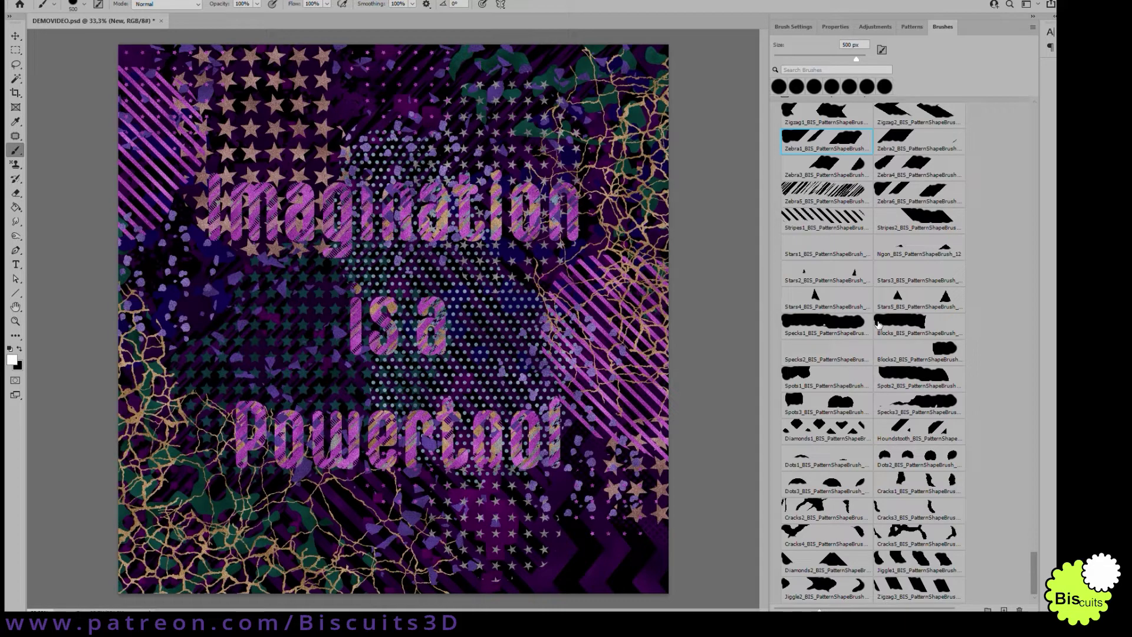
On the New layer, paint teal stars on the lettering with the Stars5 brush and purple stripes over the upper row with Zebra6.
key("i")
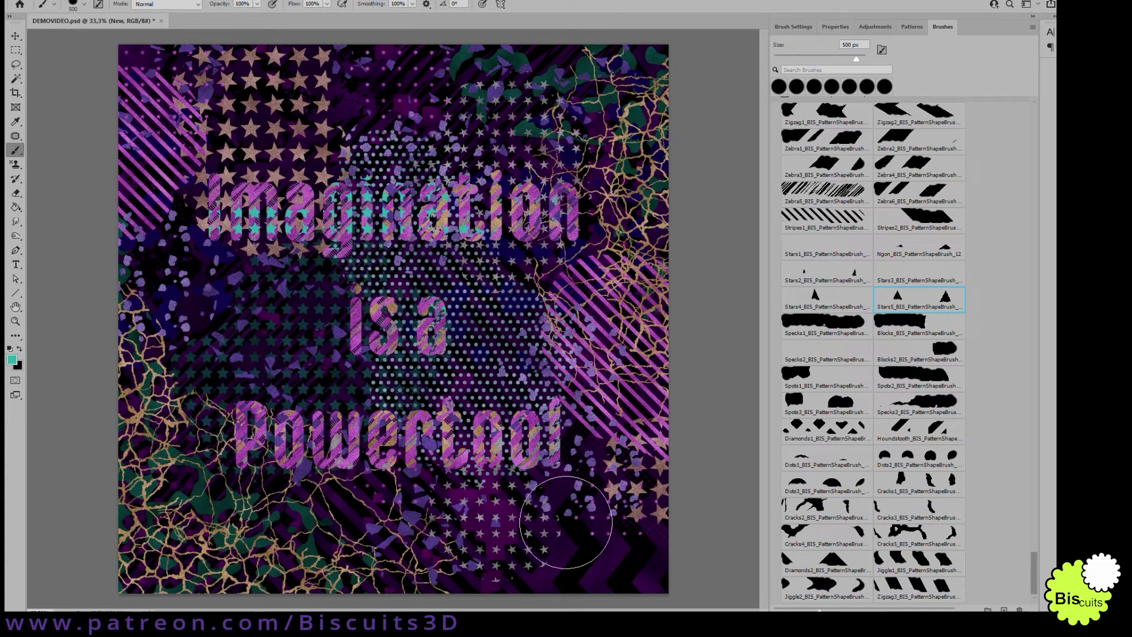
left_click(508, 448)
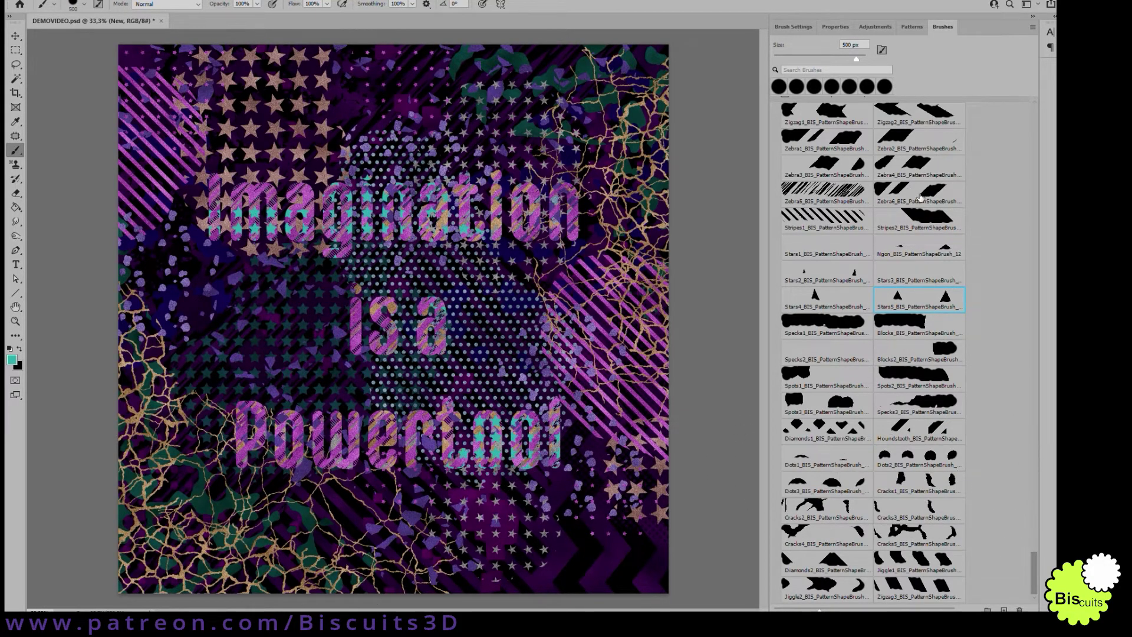
key("i")
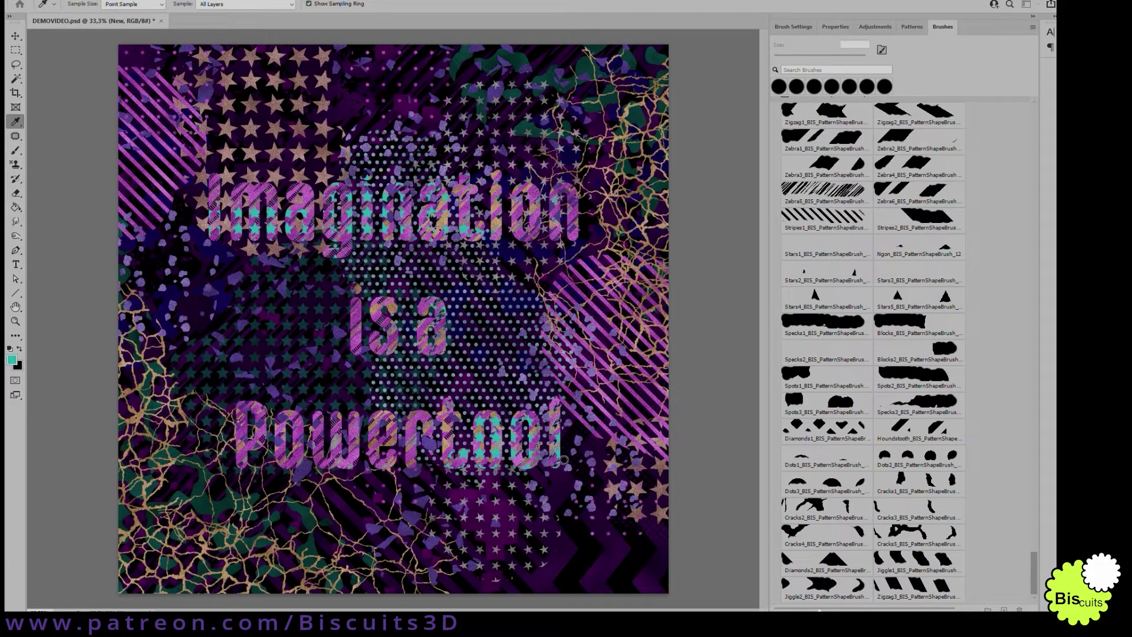
left_click(595, 446)
key("b")
left_click_drag(224, 218, 572, 242)
Paint purple zebra stripes over the lower lettering at 65% texture scale, reduce the brush to 300 px and undo the last change.
left_click(793, 26)
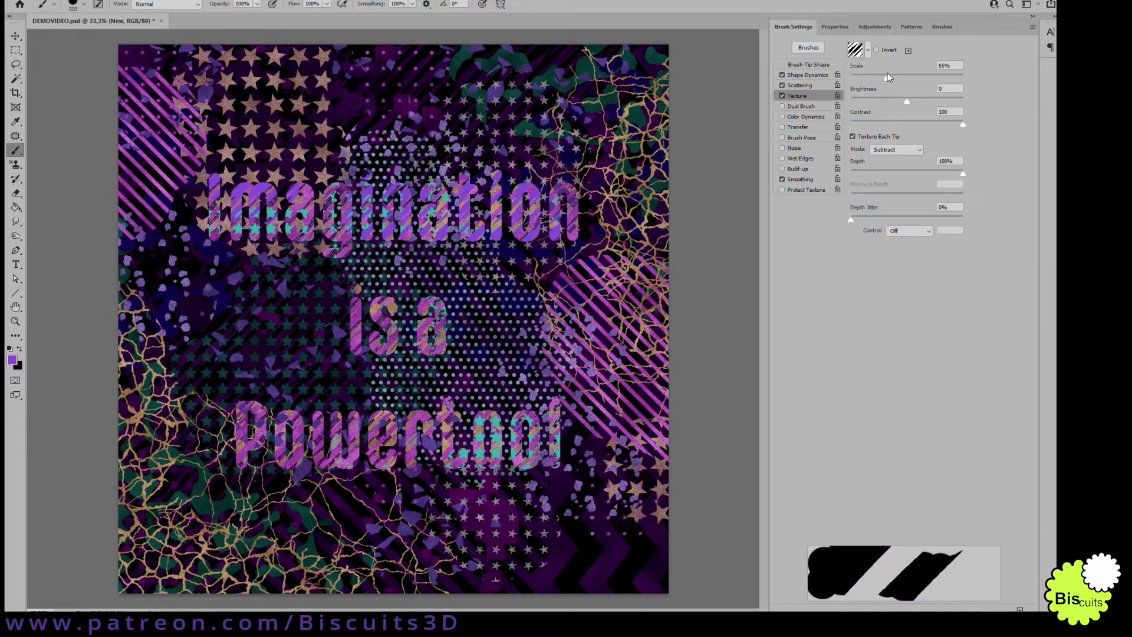
mouse_move(247, 436)
left_mouse_down()
mouse_move(294, 448)
mouse_move(554, 439)
left_mouse_up()
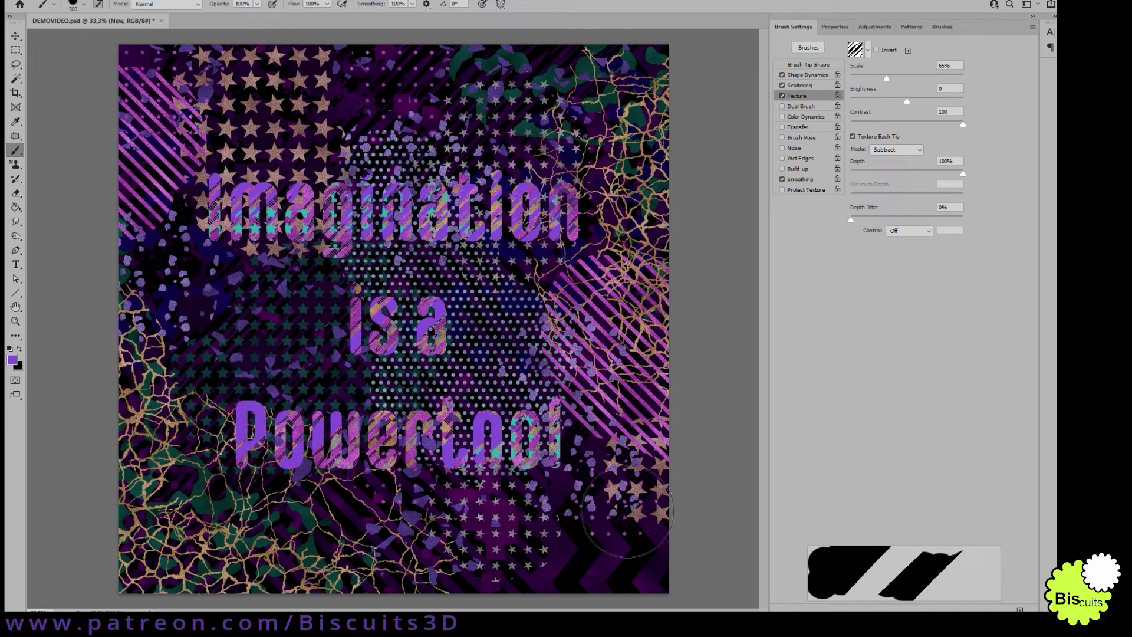
key("bracketleft")
key("bracketleft")
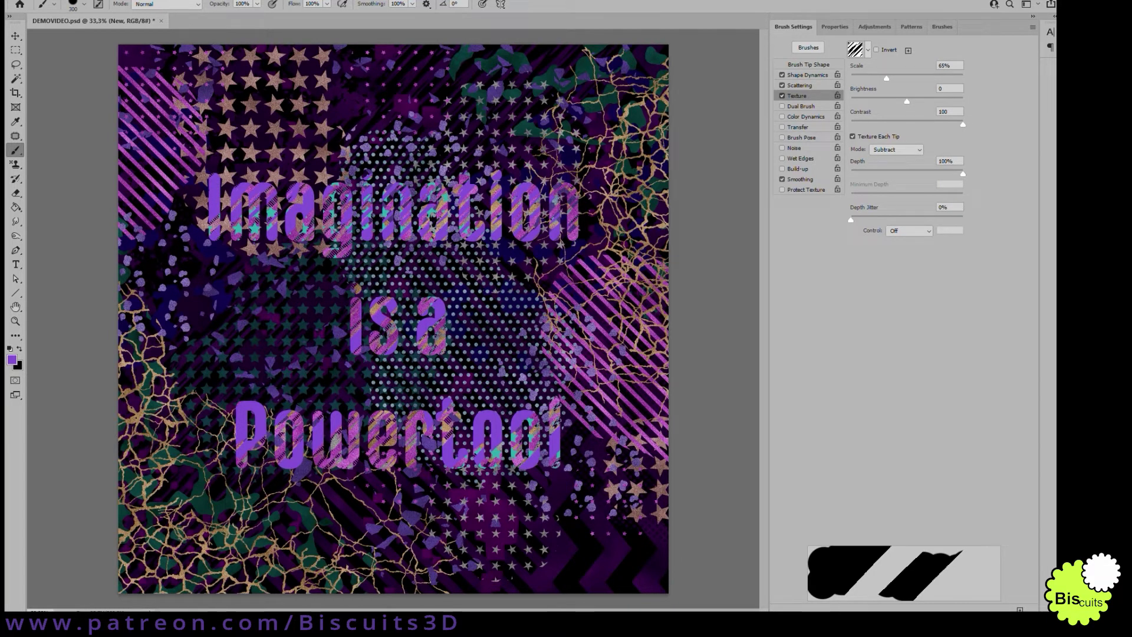
key("ctrl+z")
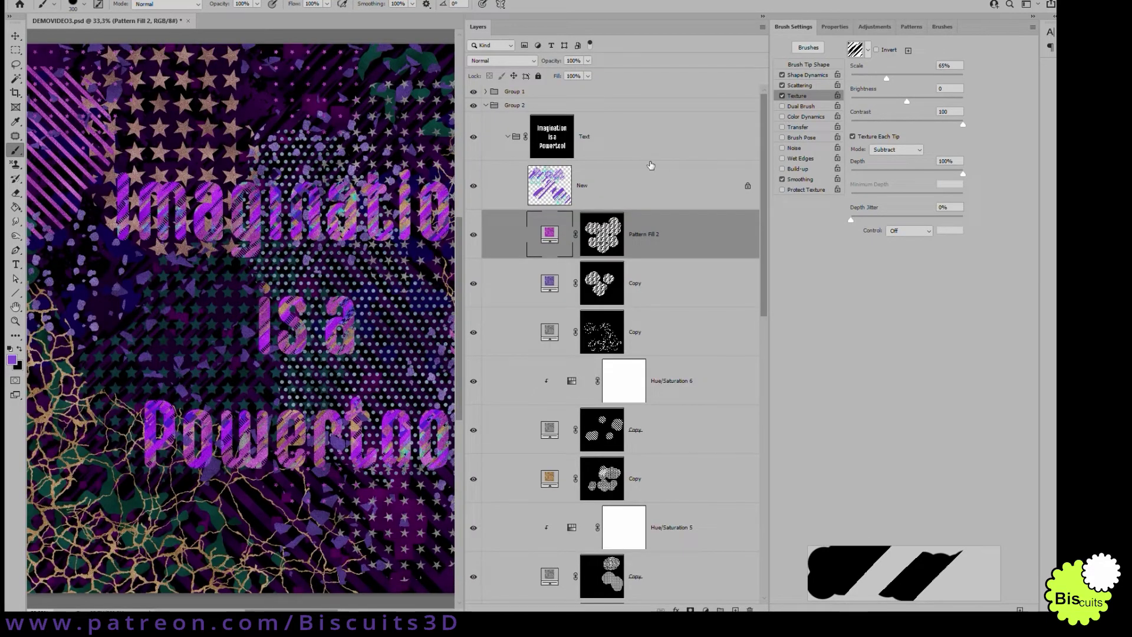
Add a pattern fill layer with a gold glitter pattern above the New layer in the Text group.
left_click(648, 166)
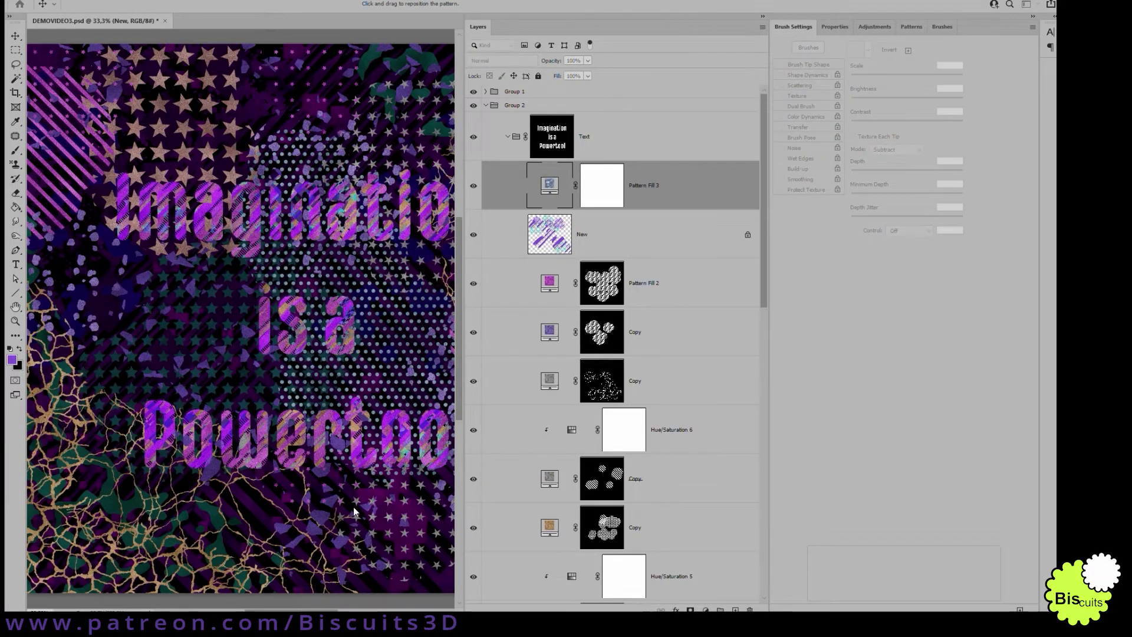
left_click(401, 508)
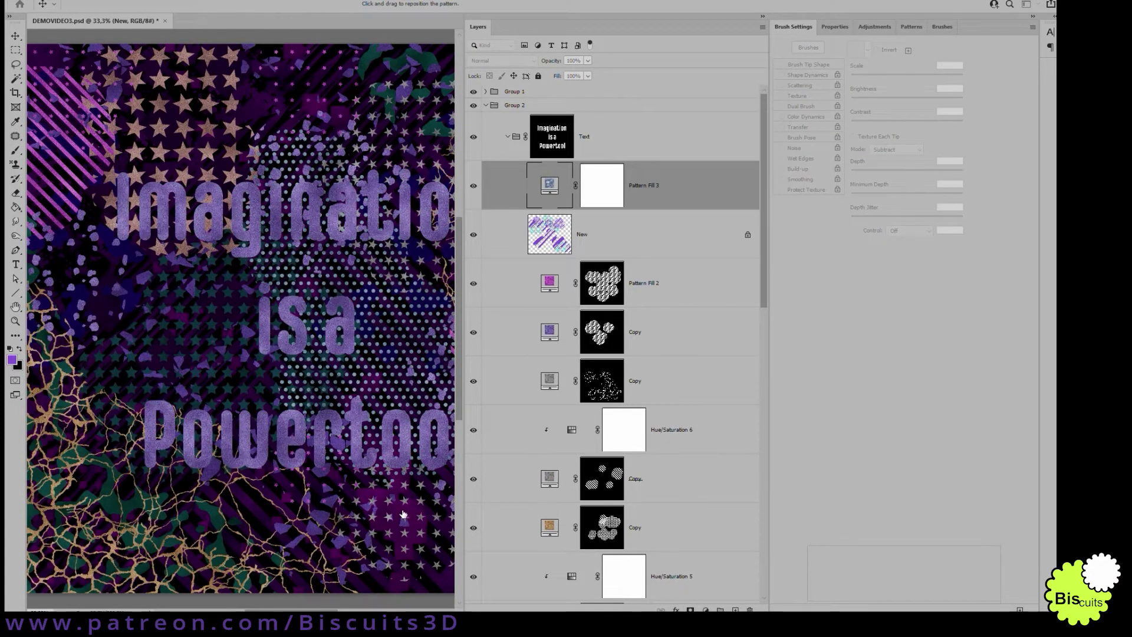
left_click(405, 508)
left_click(364, 482)
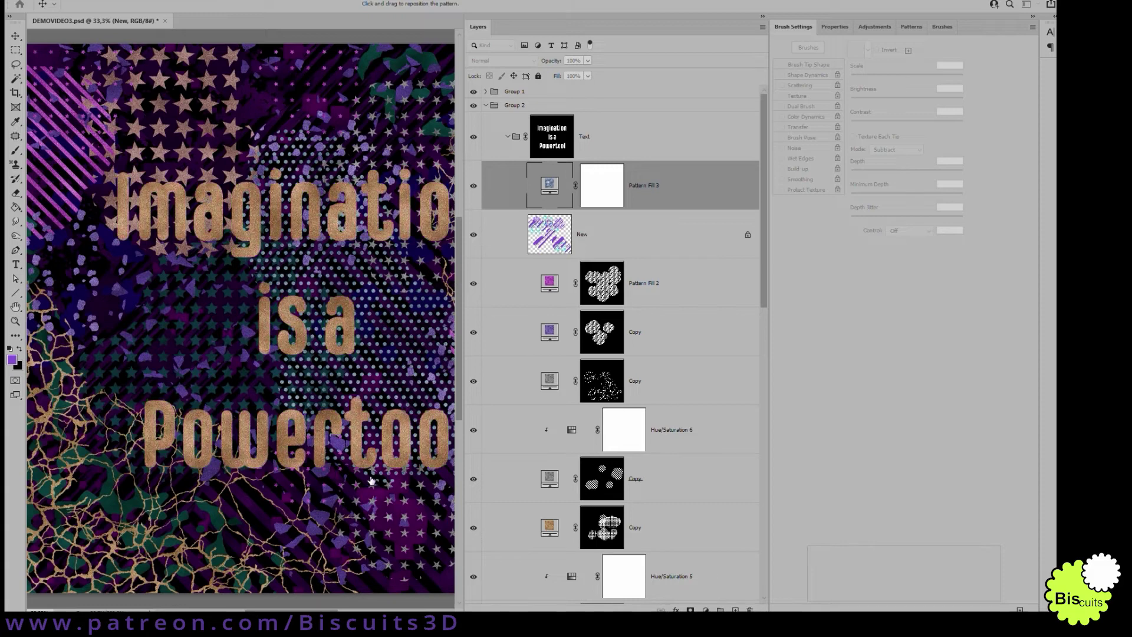
left_click(610, 313)
Set the gold pattern fill layer's blend mode to Overlay and hide the layer list.
left_click(490, 61)
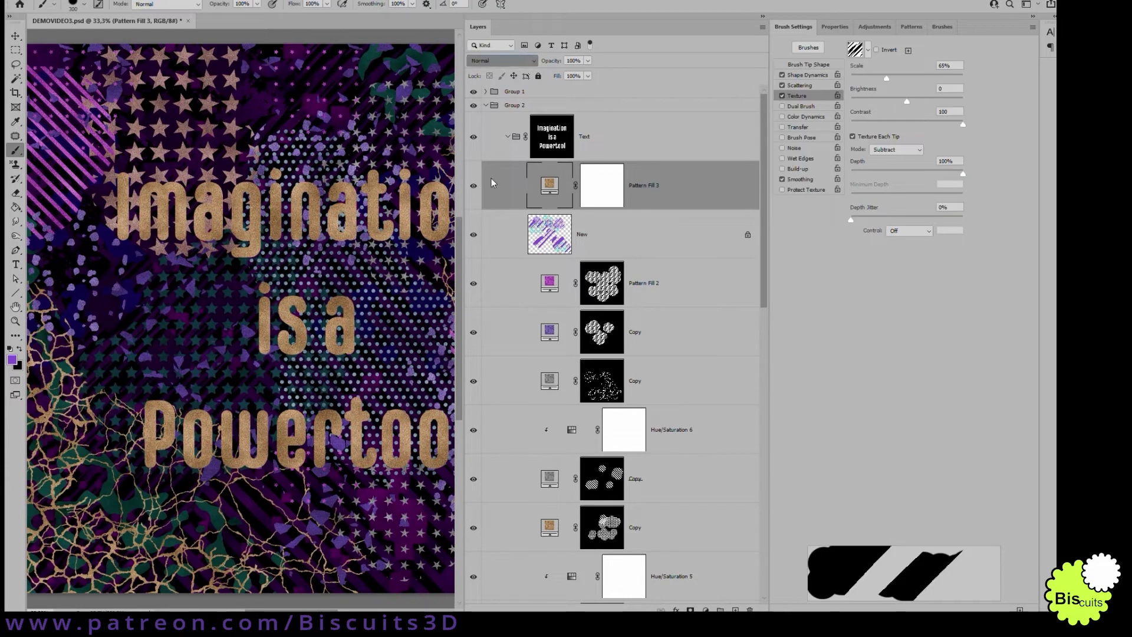
left_click(482, 188)
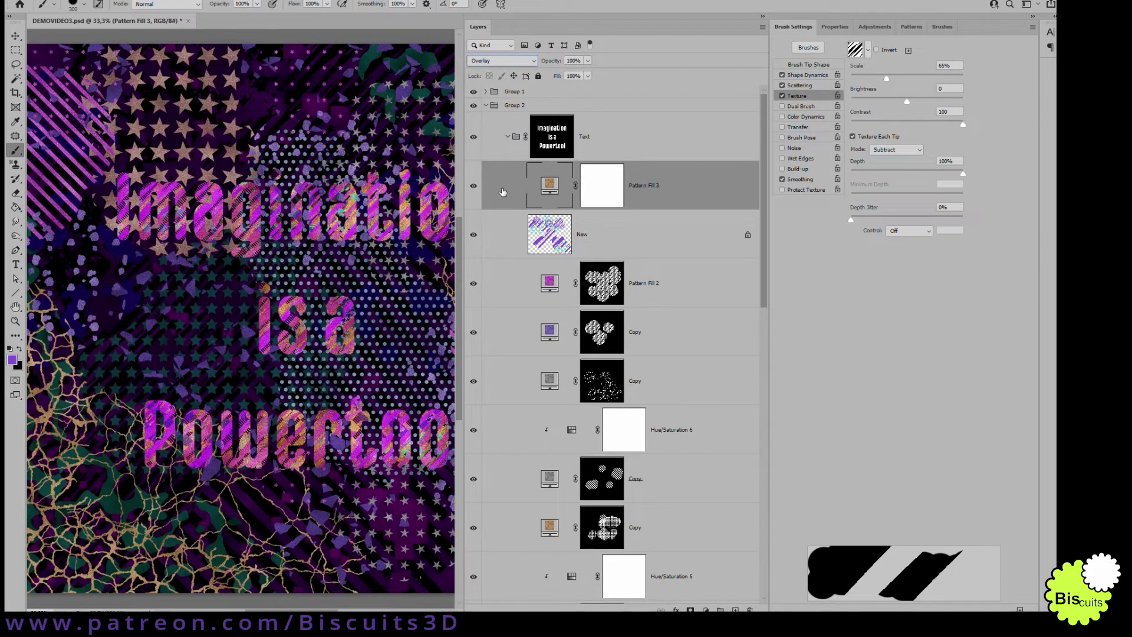
key("F7")
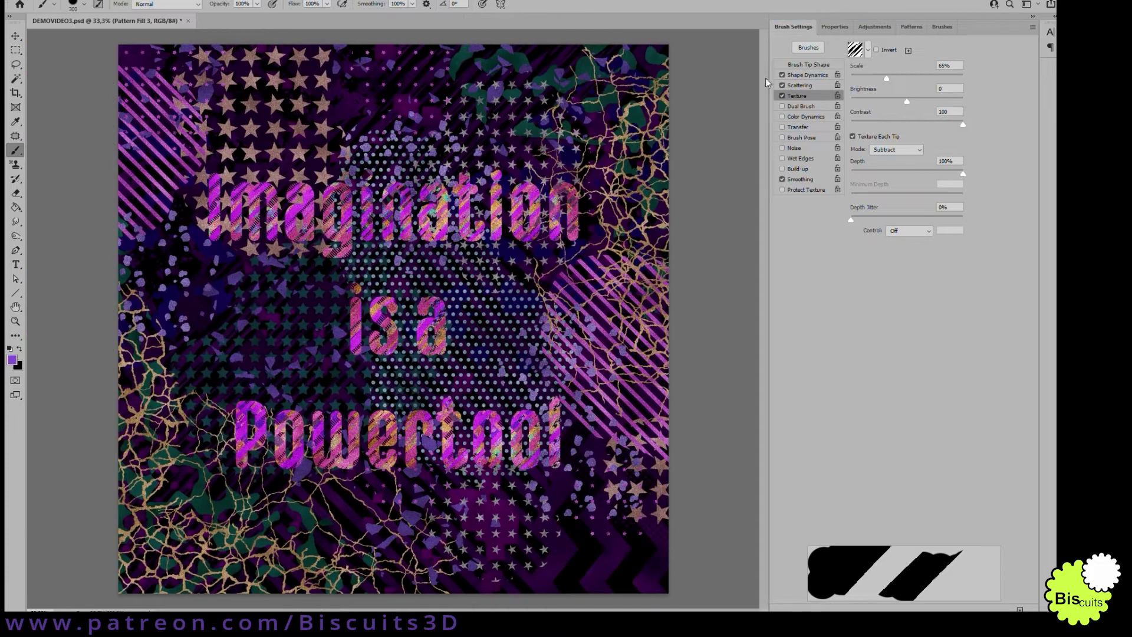
Inspect the lettering, stars, dots, stripes and cracks across the artwork at 100% zoom, and fit the whole canvas on screen.
left_click(15, 321)
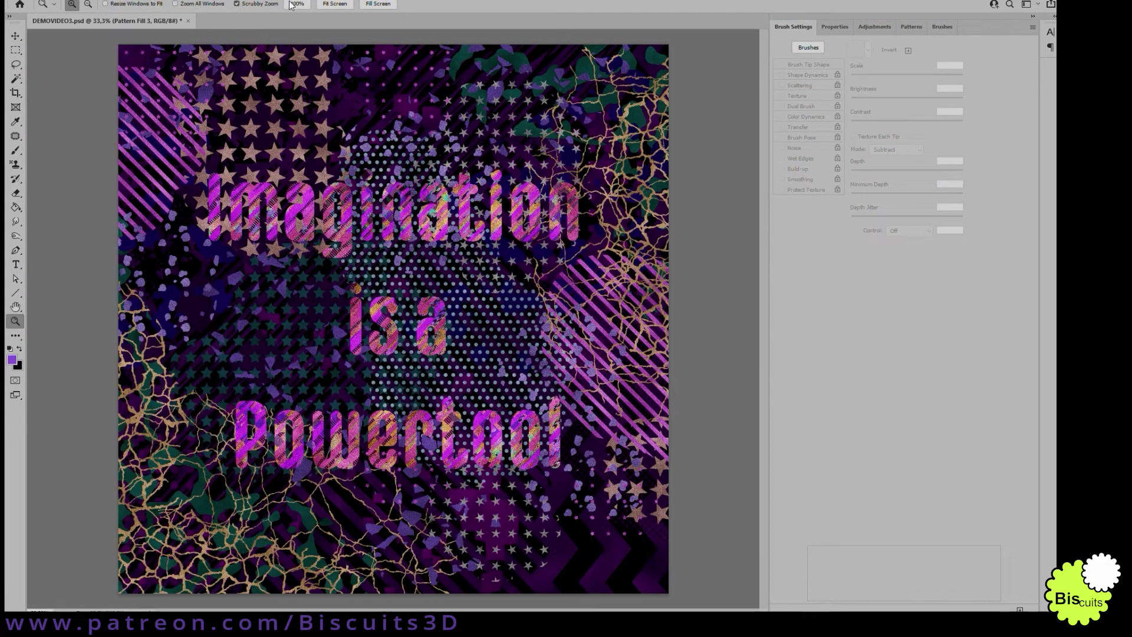
key("ctrl+1")
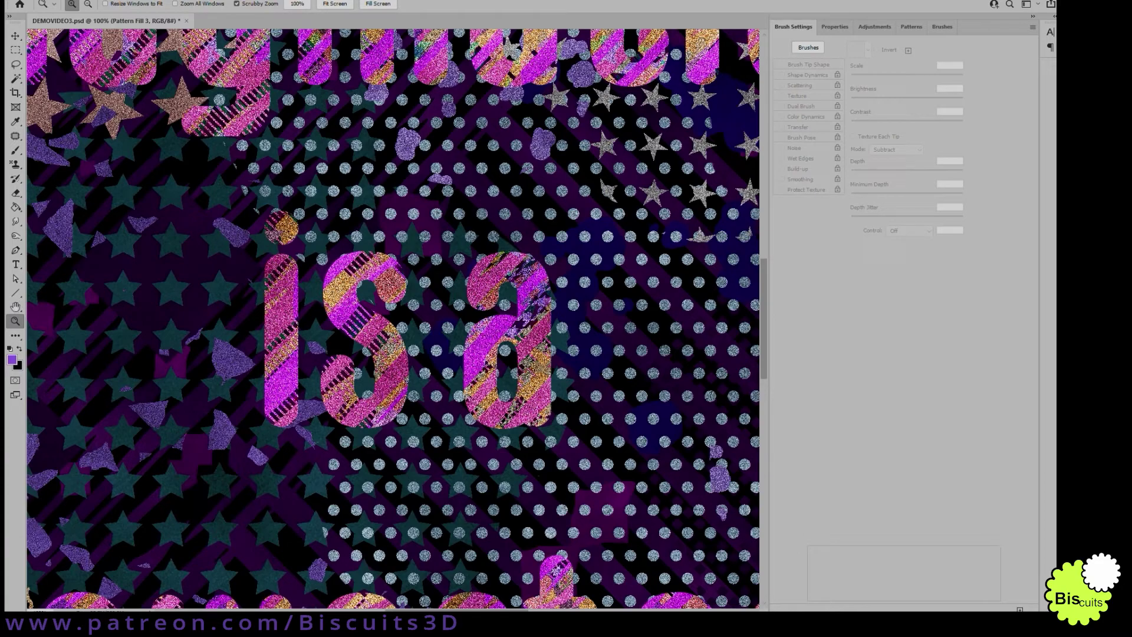
left_click(15, 307)
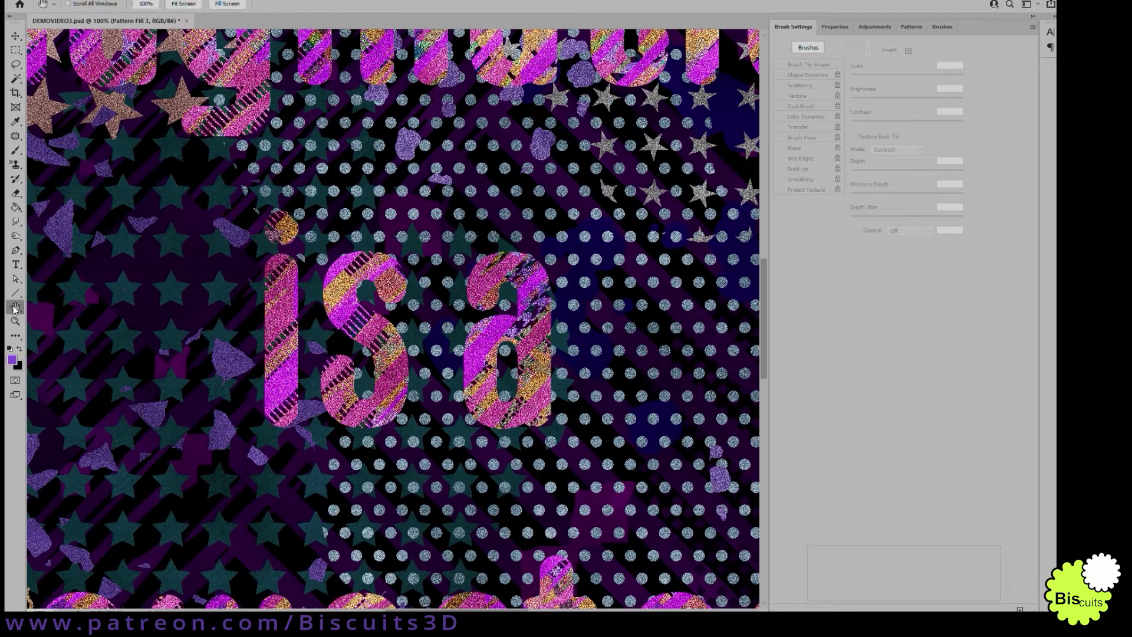
left_click_drag(387, 237, 595, 497)
left_click_drag(381, 275, 282, 322)
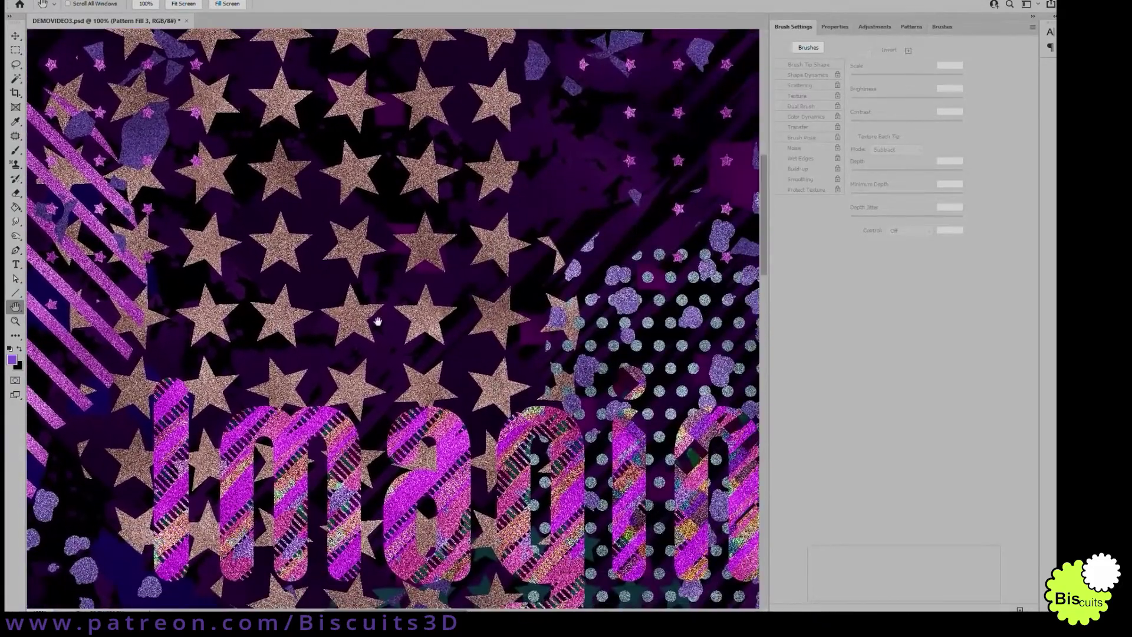
left_click_drag(654, 348, 253, 262)
left_click_drag(580, 386, 288, 471)
left_click_drag(488, 301, 480, 220)
left_click_drag(524, 539, 645, 155)
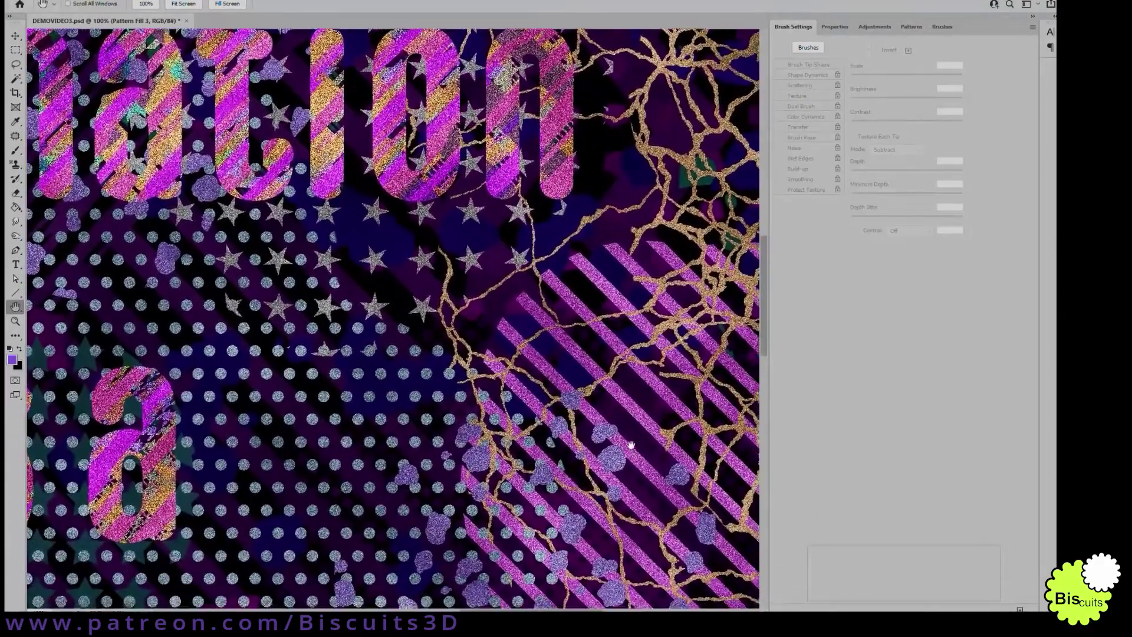
mouse_move(633, 441)
left_mouse_down()
mouse_move(593, 359)
mouse_move(540, 182)
left_mouse_up()
mouse_move(466, 489)
left_mouse_down()
mouse_move(457, 323)
mouse_move(501, 223)
left_mouse_up()
left_click_drag(483, 410, 678, 466)
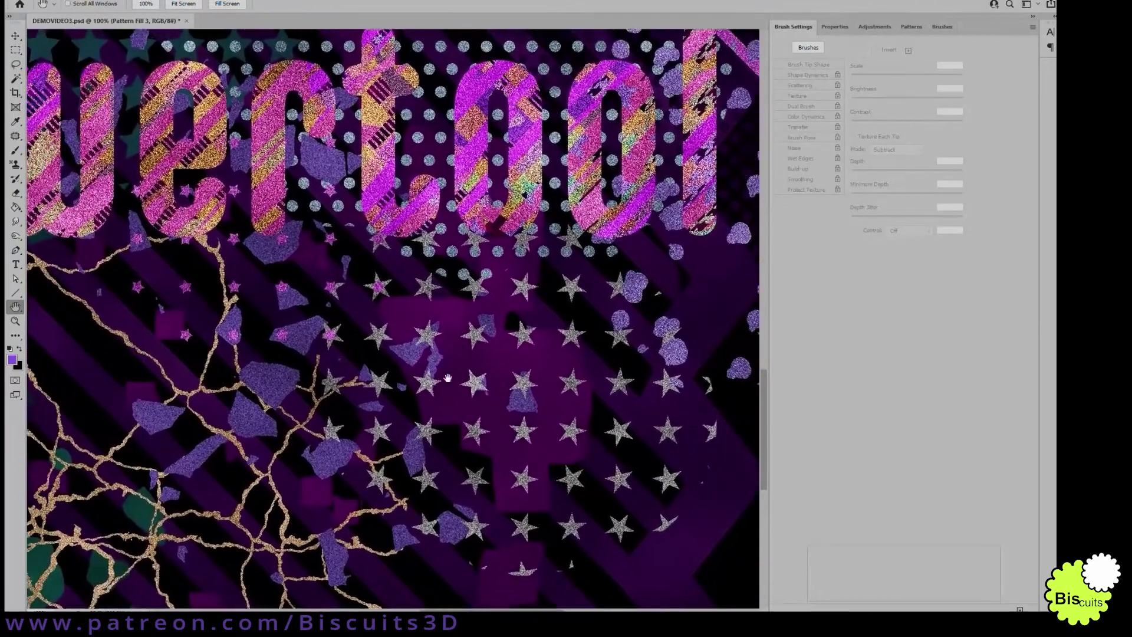
mouse_move(413, 371)
left_mouse_down()
mouse_move(575, 450)
mouse_move(645, 448)
left_mouse_up()
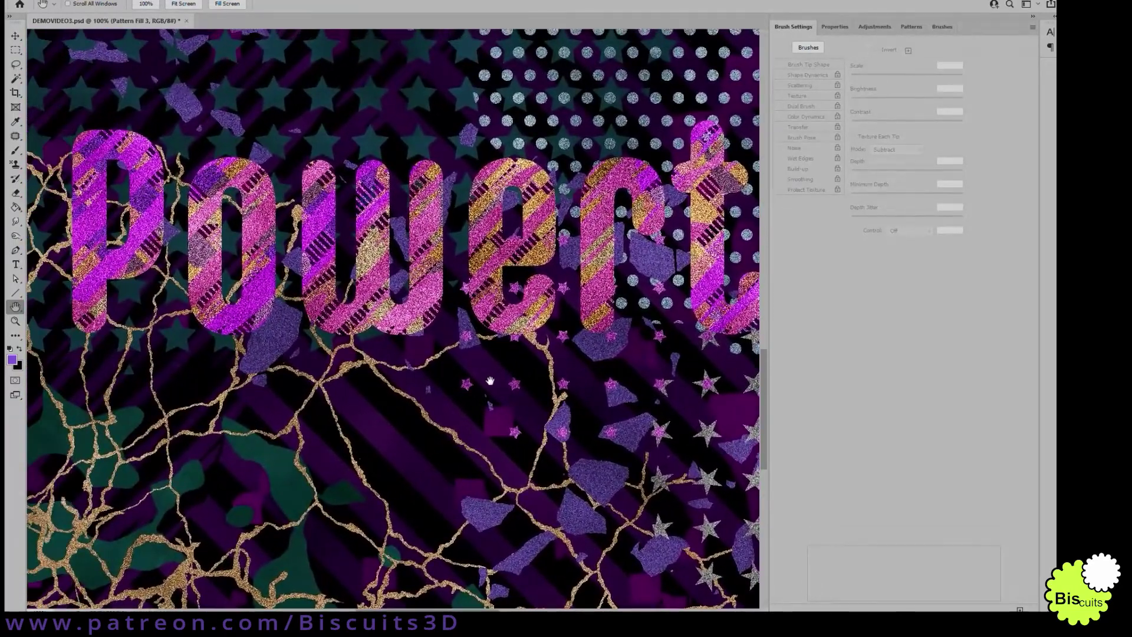
left_click_drag(546, 342, 546, 481)
mouse_move(407, 148)
left_mouse_down()
mouse_move(434, 222)
mouse_move(430, 336)
mouse_move(496, 434)
left_mouse_up()
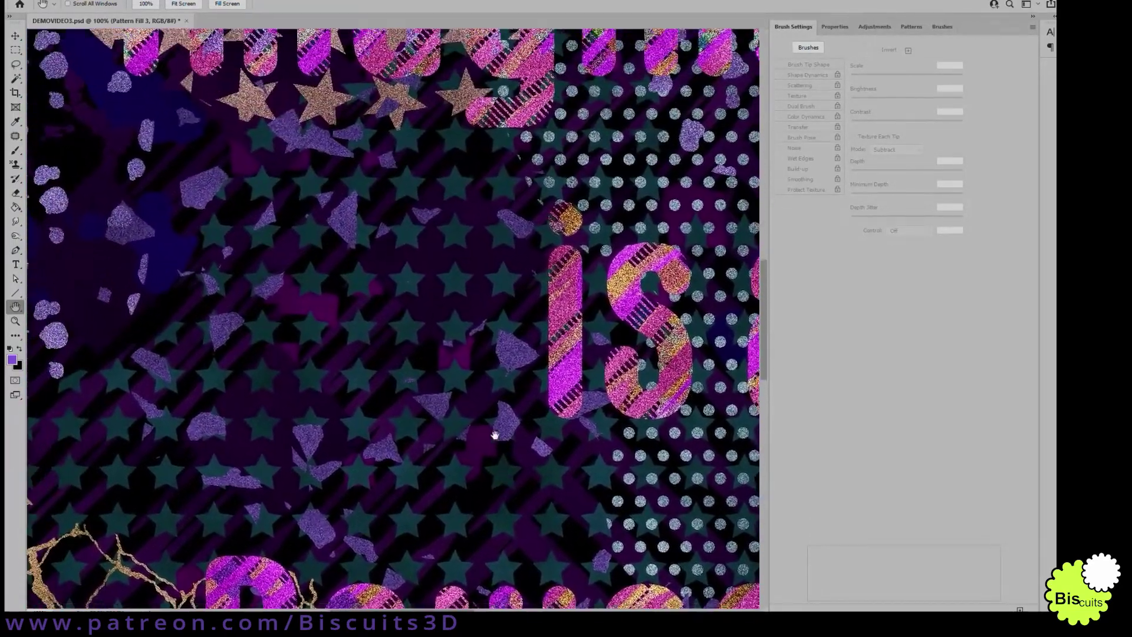
mouse_move(391, 274)
left_mouse_down()
mouse_move(391, 333)
mouse_move(445, 493)
mouse_move(463, 501)
left_mouse_up()
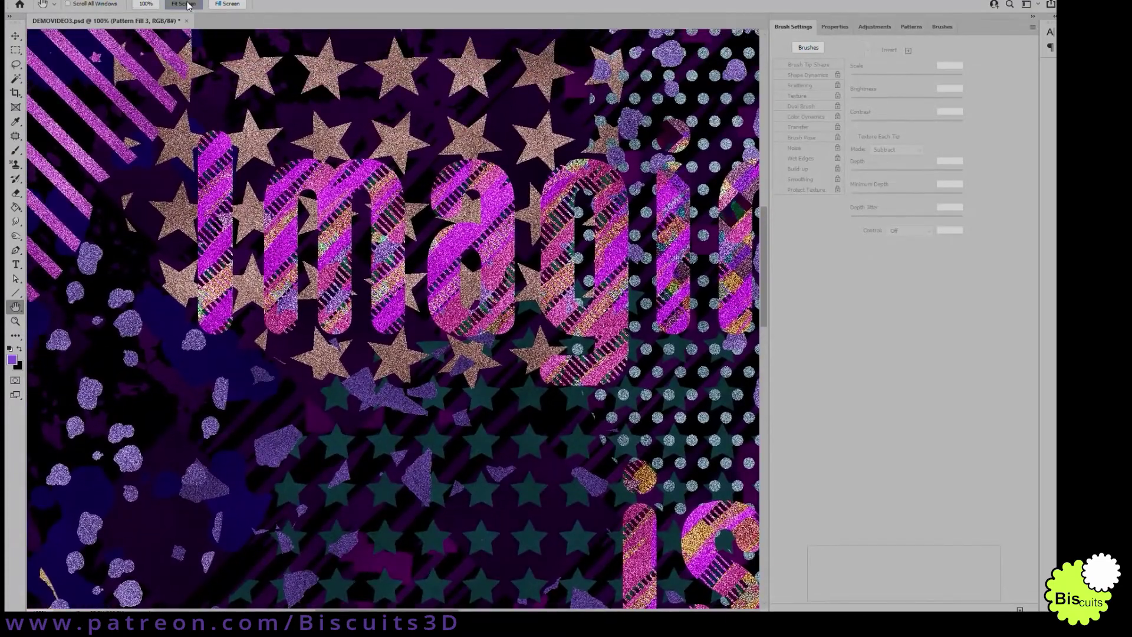
left_click(183, 4)
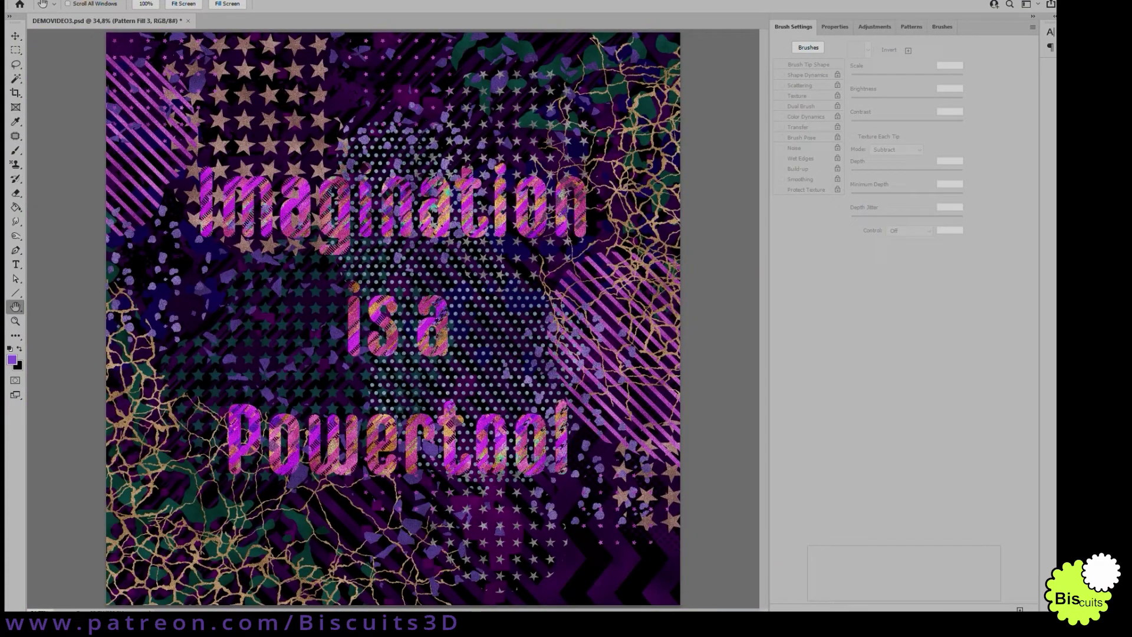